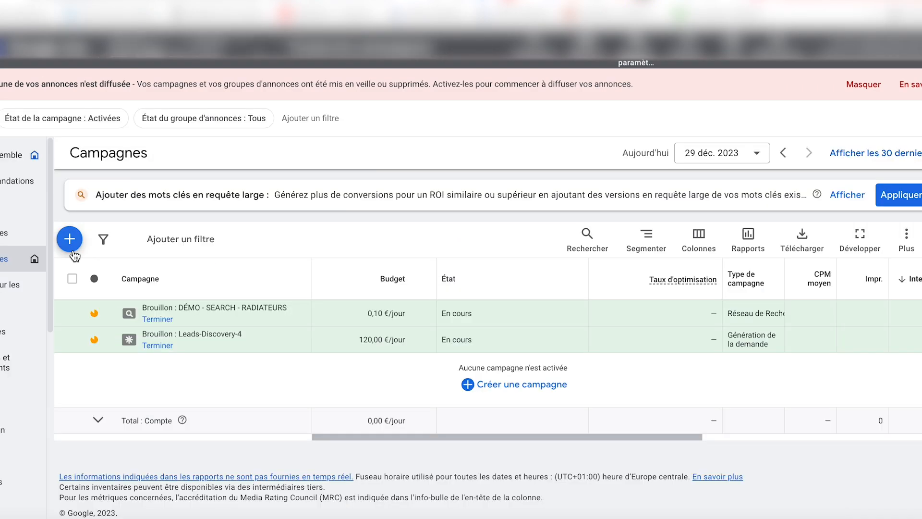
# Start a new campaign and choose Prospects as its objective.
pyautogui.click(72, 250)
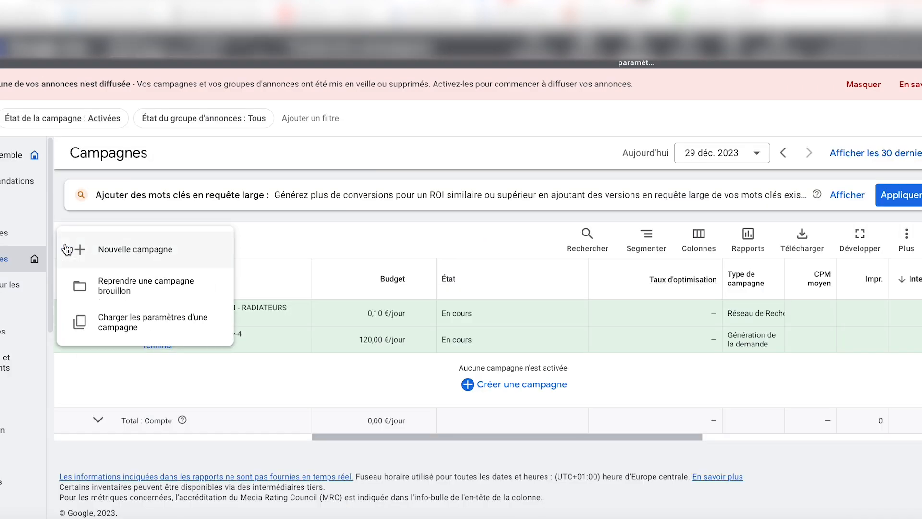
pyautogui.click(92, 247)
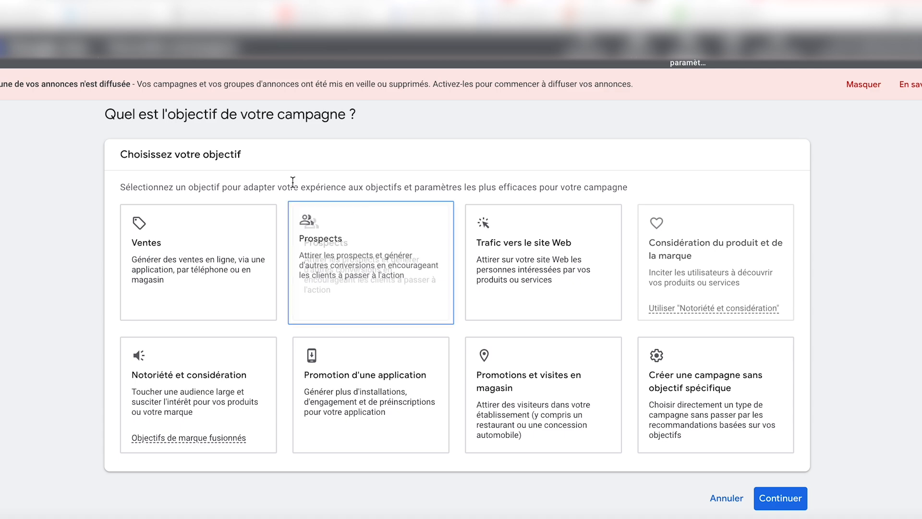
pyautogui.click(350, 247)
pyautogui.scroll(4, 721, 207)
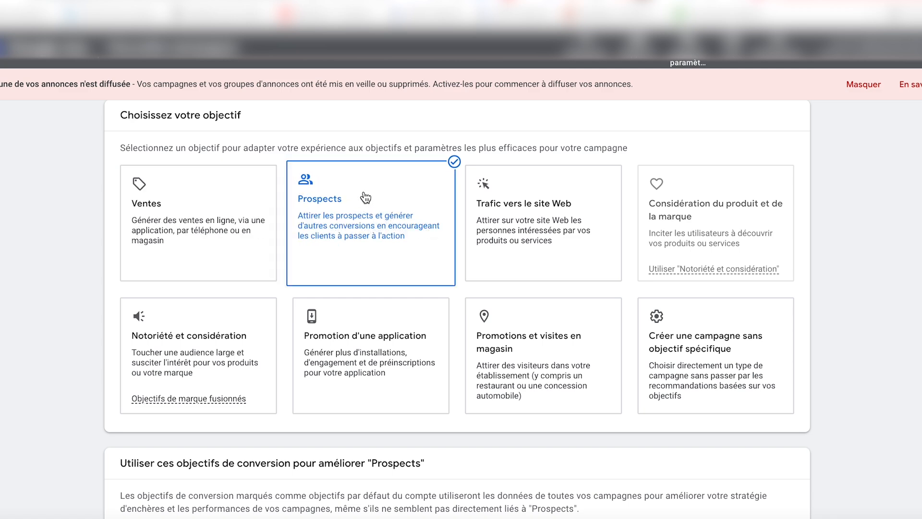
# Accept the default conversion goals and choose Recherche as the campaign type.
pyautogui.scroll(-1, 365, 197)
pyautogui.scroll(-4, 214, 232)
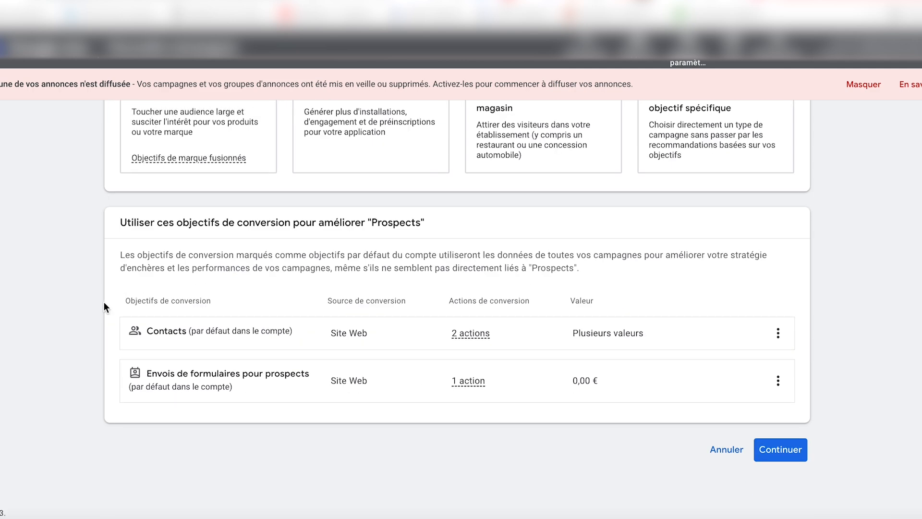
pyautogui.click(766, 448)
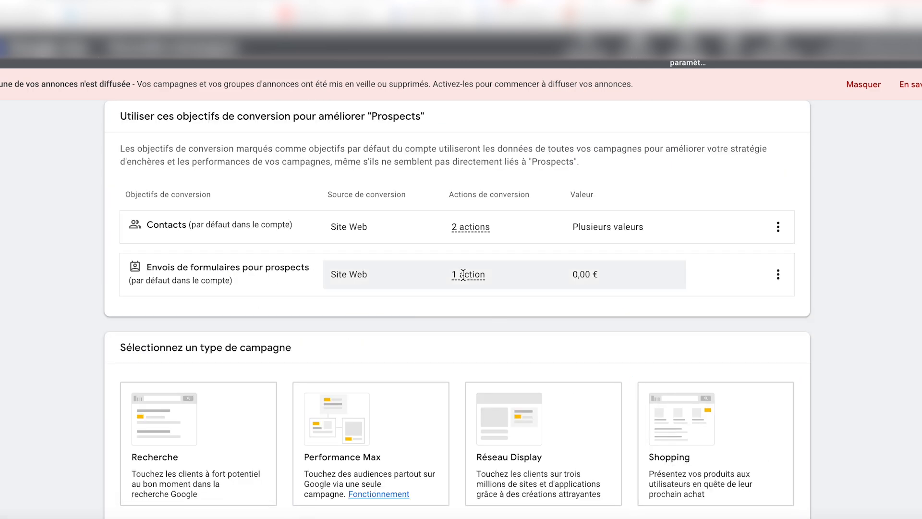
pyautogui.click(217, 246)
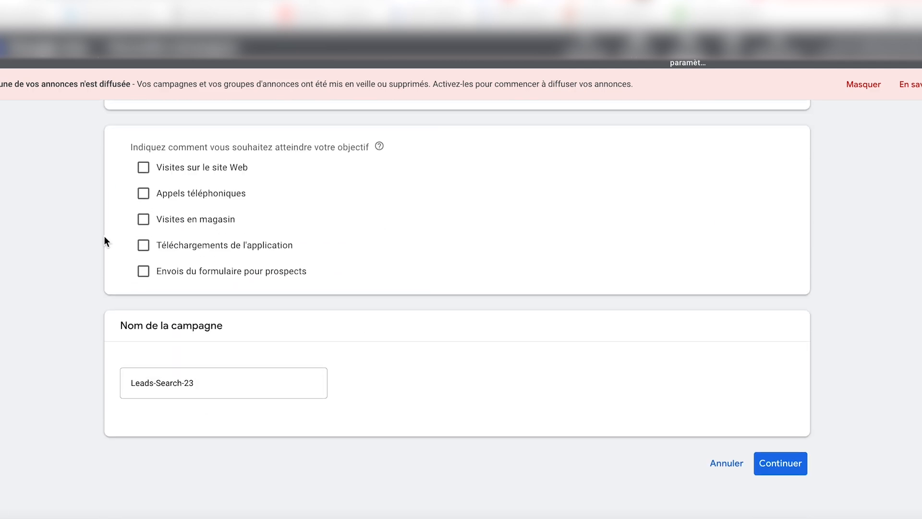
pyautogui.click(143, 167)
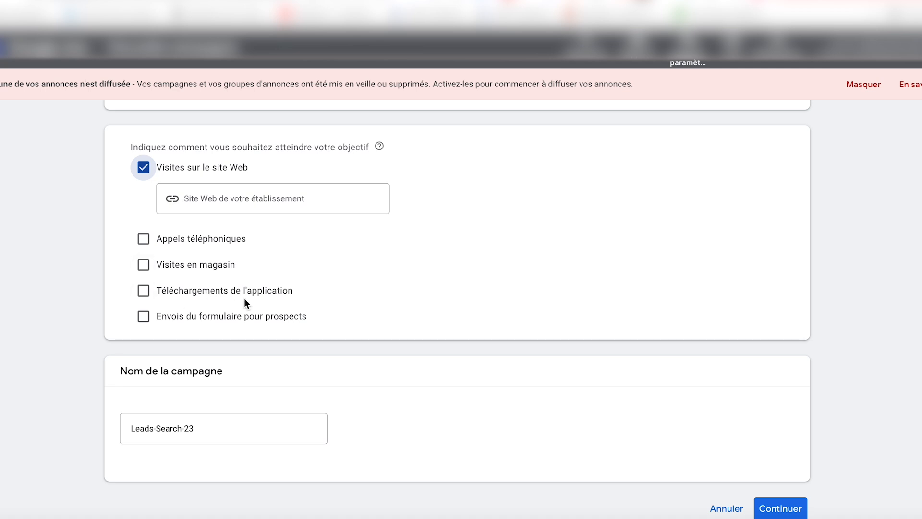
pyautogui.click(200, 200)
pyautogui.write('www.fr.f')
pyautogui.write('r')
pyautogui.write(' - DÉMO')
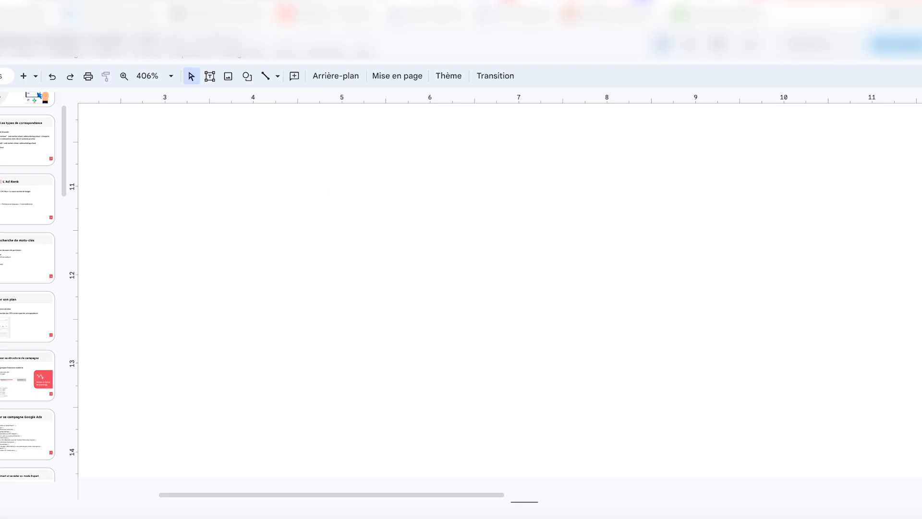
# Switch to the Google Slides presentation and review the campaign-creation slides up to the manual bidding slide.
pyautogui.click(1, 438)
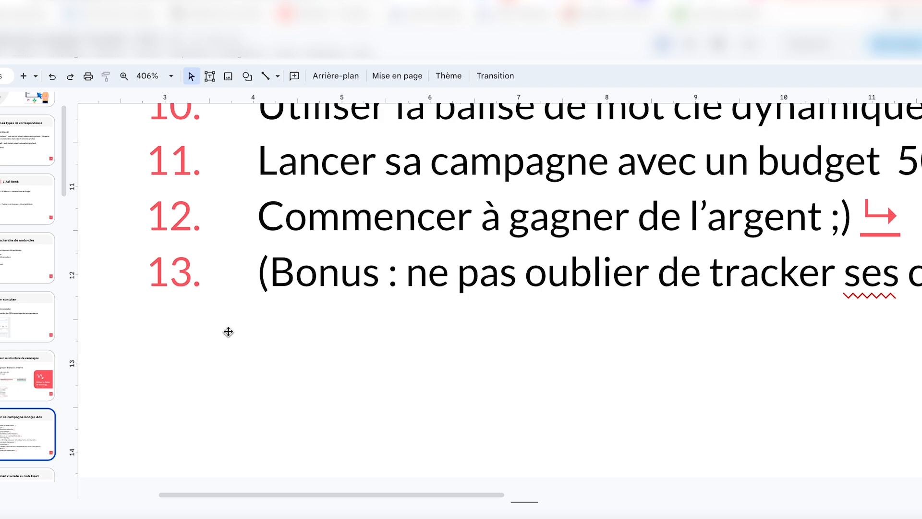
pyautogui.scroll(-10, 228, 336)
pyautogui.press('Down')
pyautogui.press('Down')
pyautogui.press('Down')
pyautogui.press('Down')
pyautogui.press('Down')
pyautogui.press('Down')
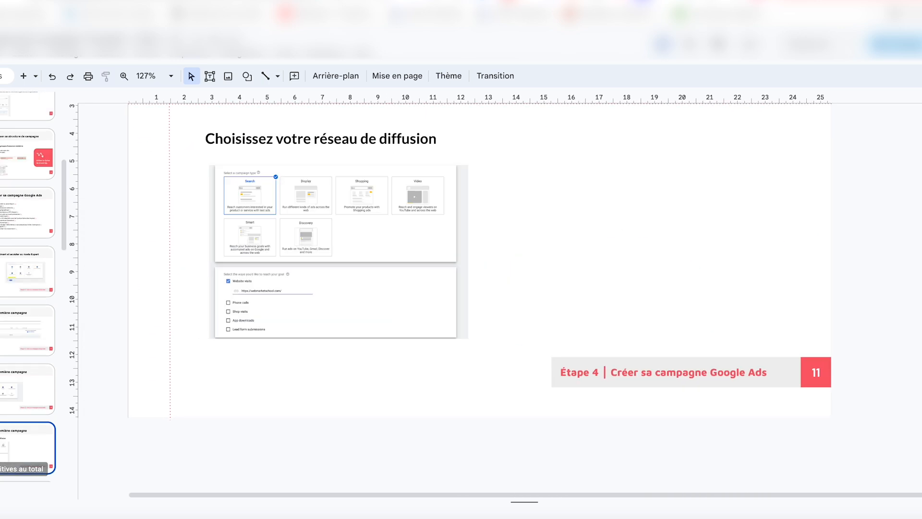
pyautogui.press('Down')
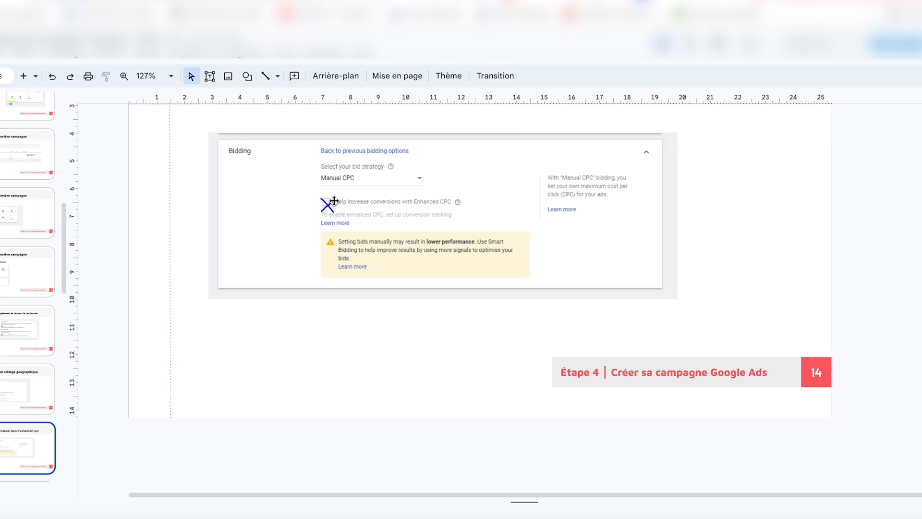
pyautogui.hscroll(-1, 262, 157)
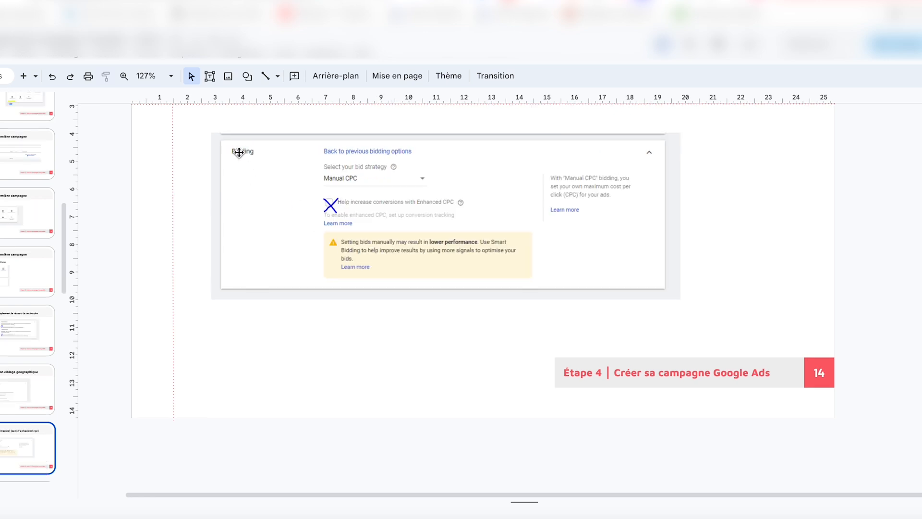
pyautogui.scroll(2, 153, 386)
# Move the manual CPC bidding slide directly after the "Choisissez votre réseau de diffusion" slide.
pyautogui.moveTo(16, 457); pyautogui.dragTo(6, 276)
pyautogui.click(7, 276)
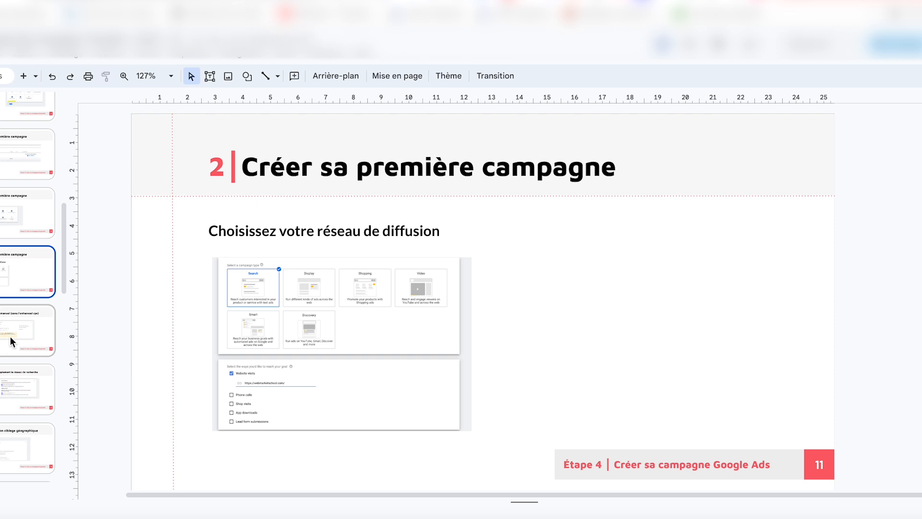
pyautogui.click(10, 341)
pyautogui.click(18, 268)
pyautogui.click(13, 319)
# Renumber the bidding slide's title to 3 and reword it as "Choisir une stratégie d'enchères".
pyautogui.click(216, 164)
pyautogui.press('Right')
pyautogui.press('BackSpace')
pyautogui.write('3')
pyautogui.write("une stratégie d'en")
pyautogui.write('chères')
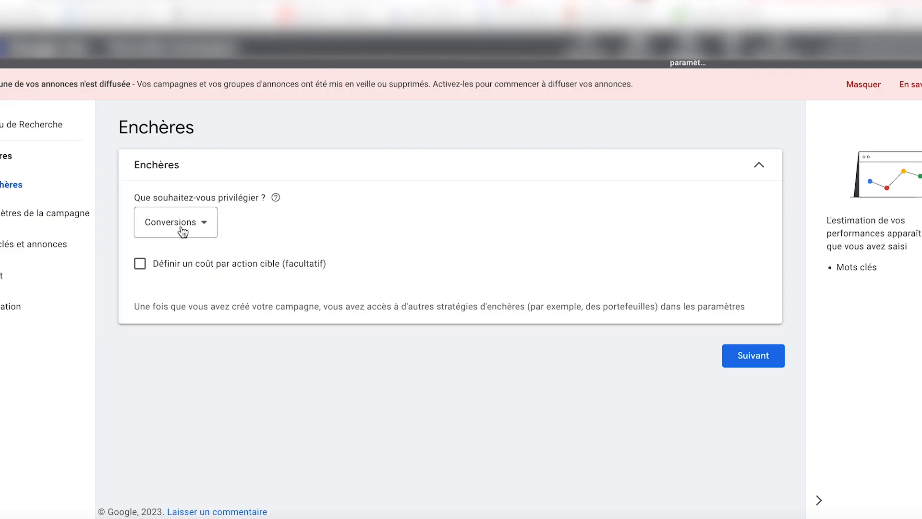
# Switch to Google Ads, keep Conversions as the bidding focus and set a target CPA of 15,00 €.
pyautogui.click(181, 230)
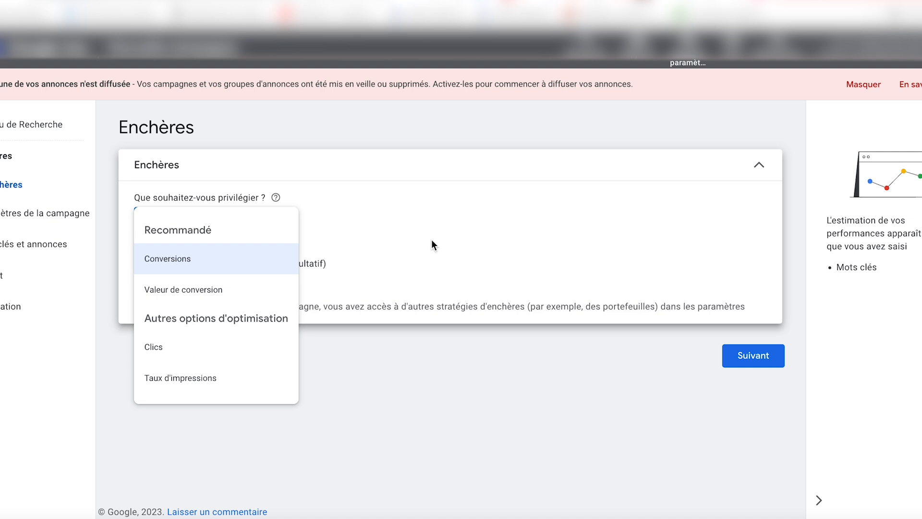
pyautogui.click(380, 214)
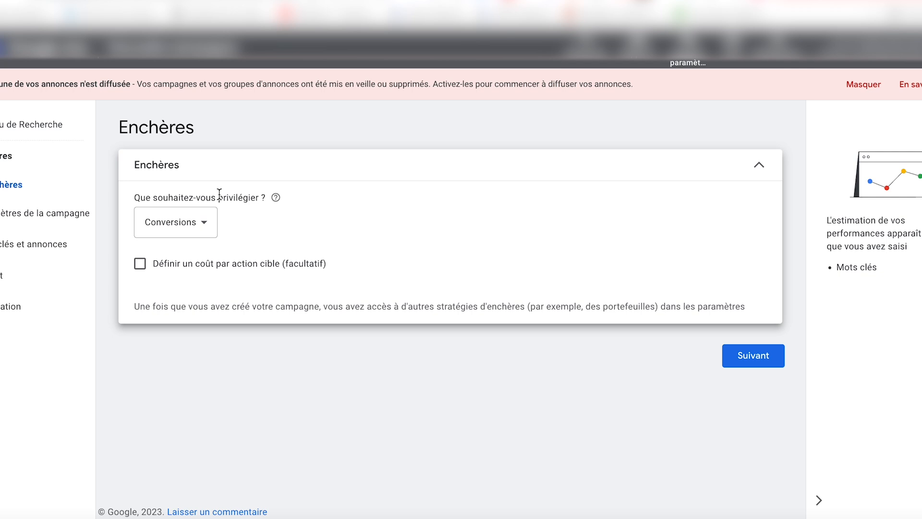
pyautogui.click(205, 270)
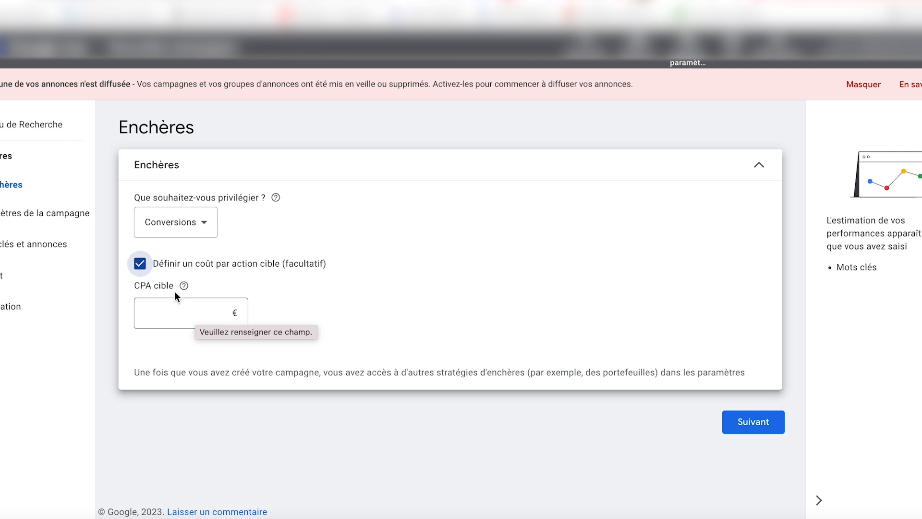
pyautogui.click(182, 311)
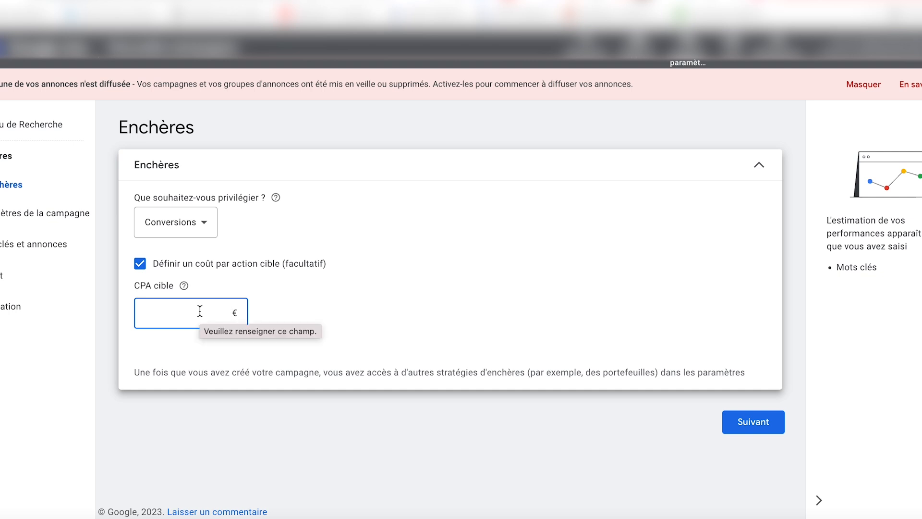
pyautogui.write('15')
pyautogui.click(427, 259)
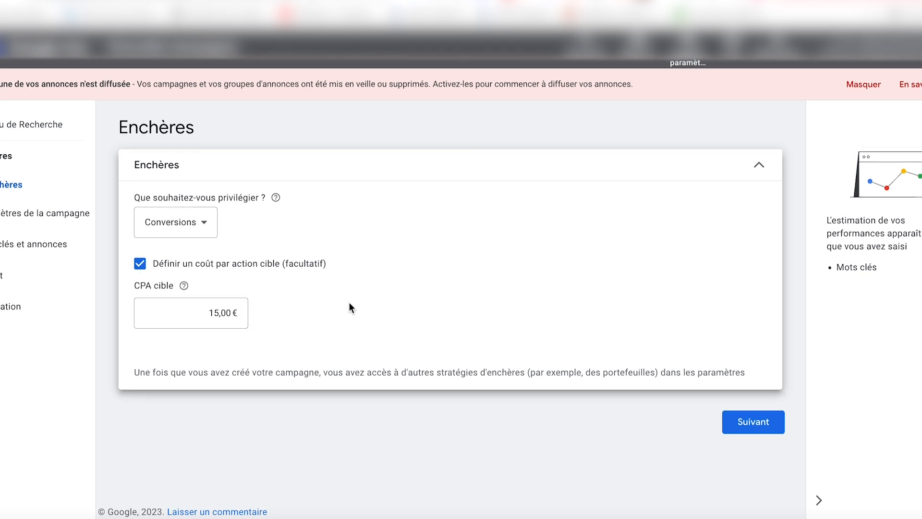
pyautogui.click(745, 419)
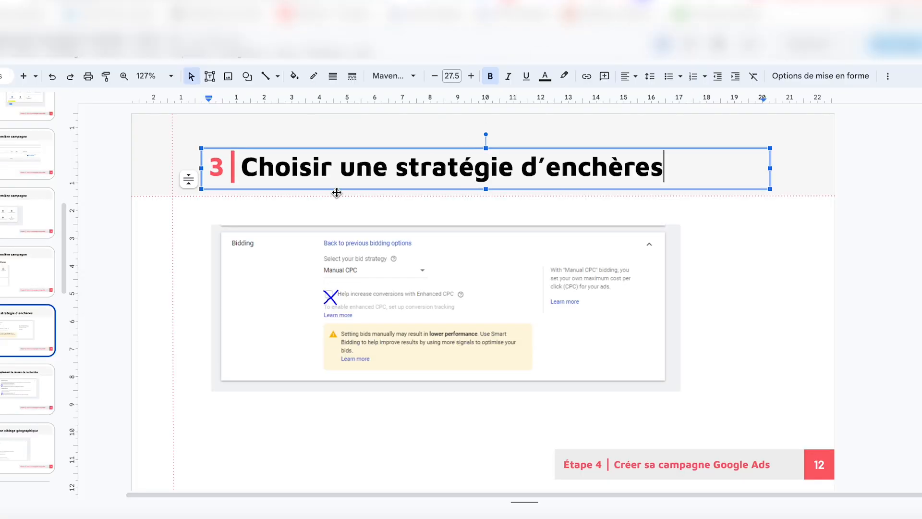
# Back in Google Slides, add "(Conversions + plafond de CPA" to the bidding slide's title and delete the old bidding screenshot.
pyautogui.write('(Conversions + pla')
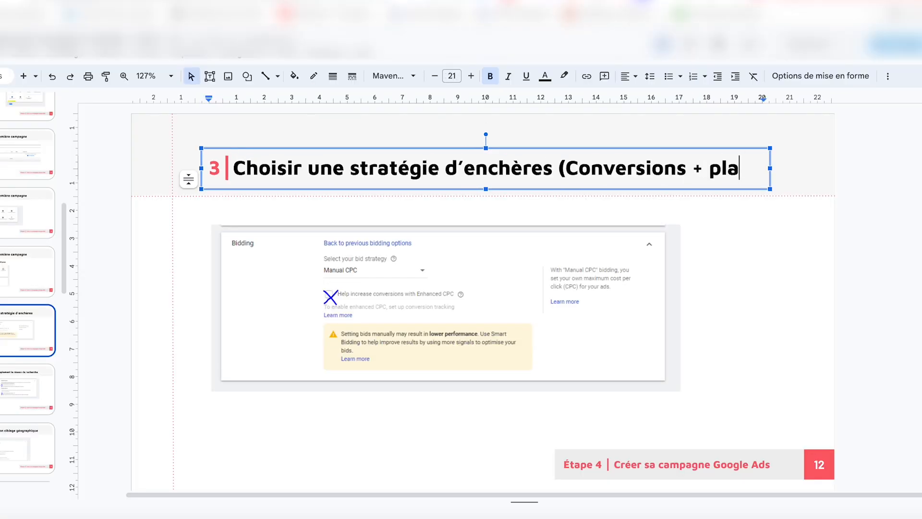
pyautogui.write('fond de ')
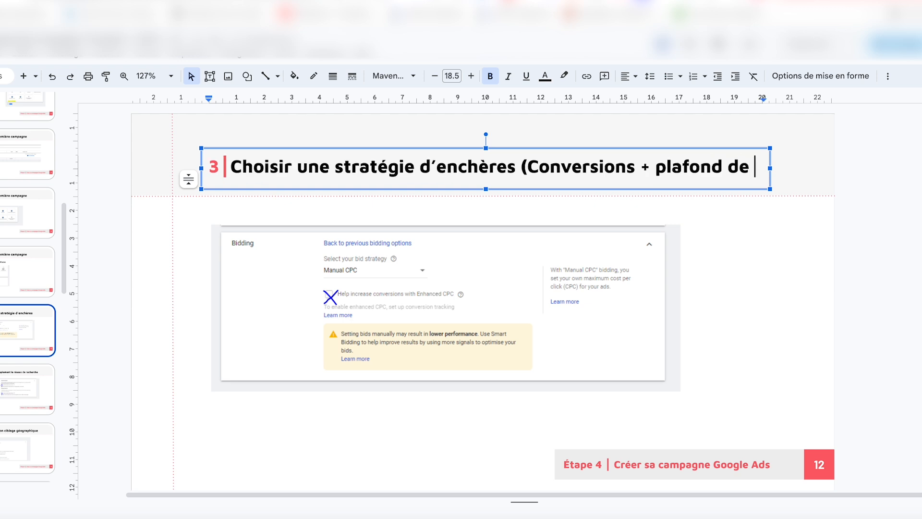
pyautogui.write('CPA')
pyautogui.click(632, 301)
pyautogui.press('Delete')
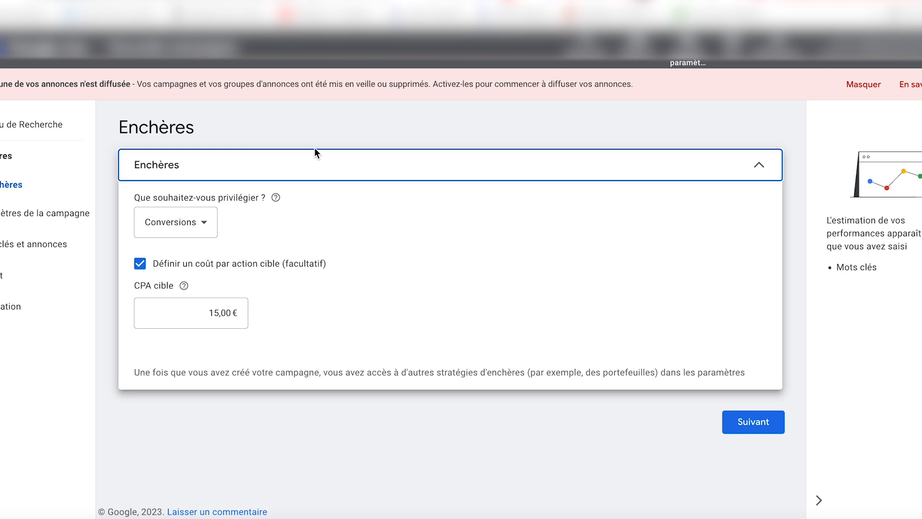
# Capture the Enchères settings card in Google Ads and insert the screenshot into the emptied bidding slide in Google Slides.
pyautogui.press('super+shift+4')
pyautogui.moveTo(105, 107); pyautogui.dragTo(805, 412)
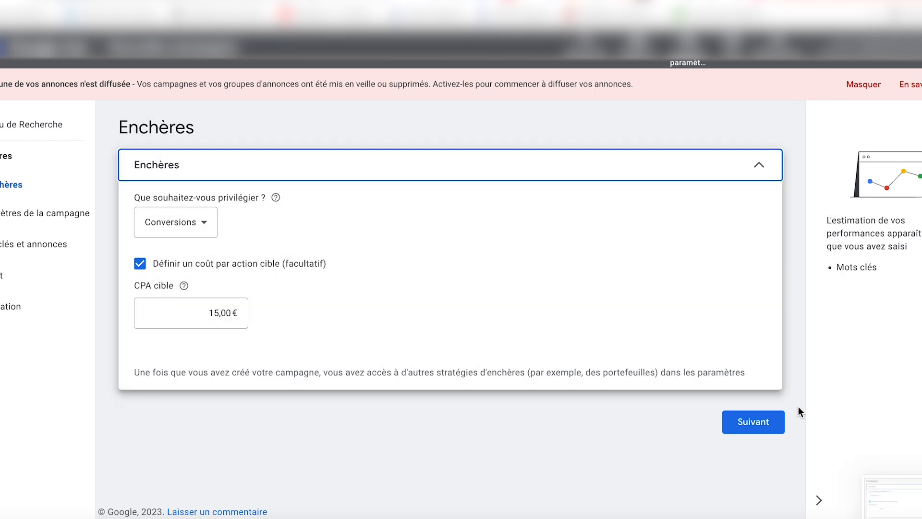
pyautogui.hotkey('ctrl', 'Tab')
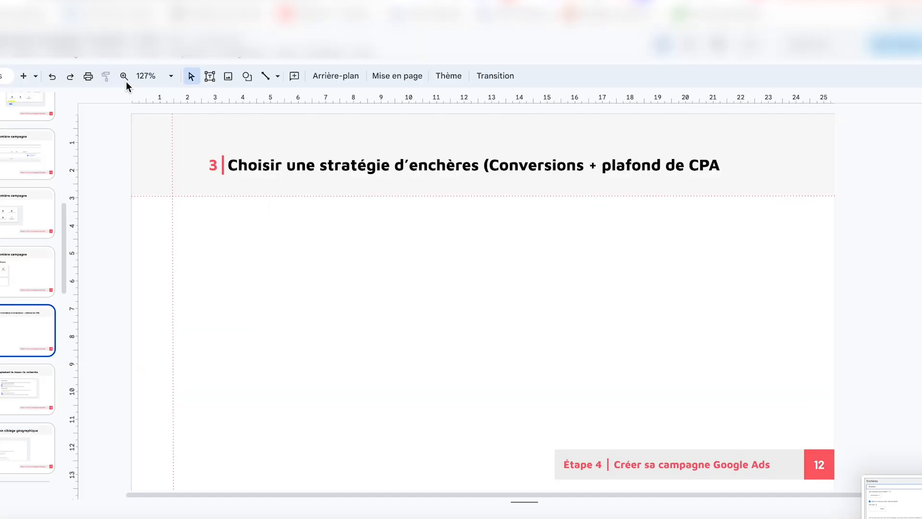
pyautogui.click(24, 59)
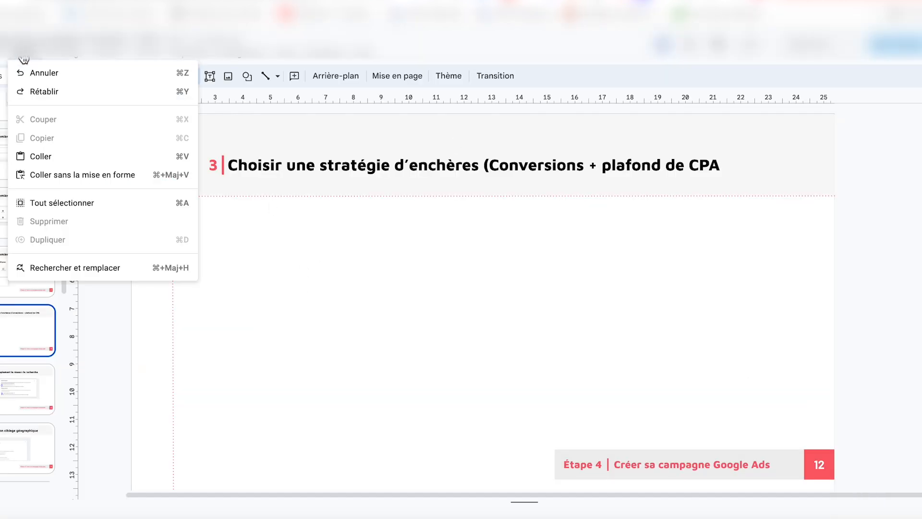
pyautogui.moveTo(109, 54)
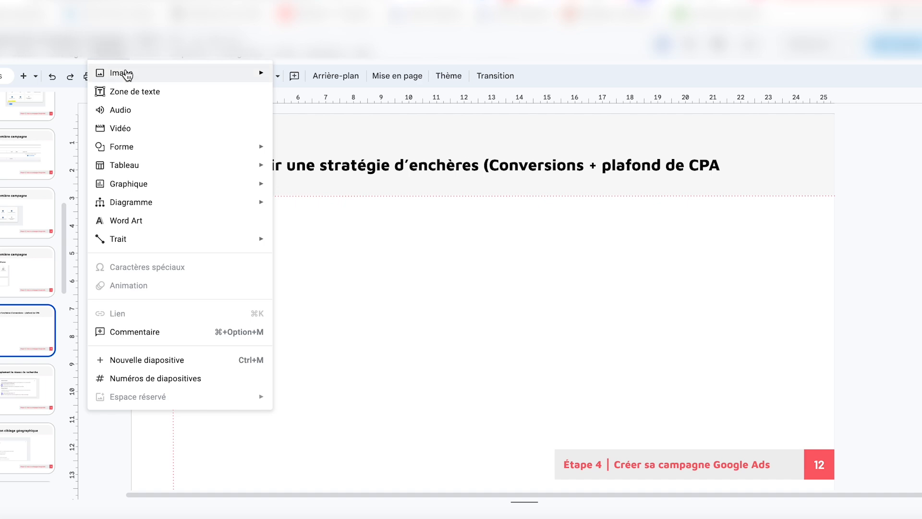
pyautogui.moveTo(127, 75)
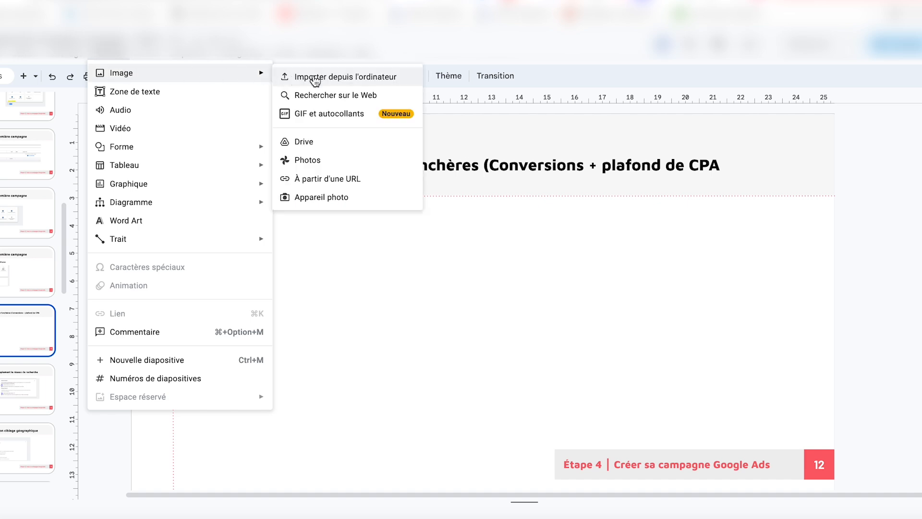
pyautogui.press('Escape')
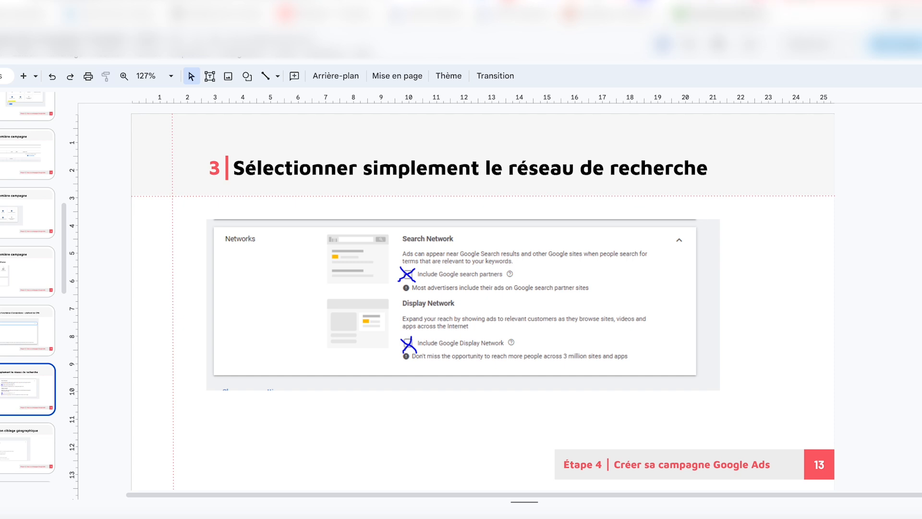
# Renumber the title of the "Sélectionner simplement le réseau de recherche" slide to 4.
pyautogui.doubleClick(214, 169)
pyautogui.press('BackSpace')
pyautogui.write('4')
pyautogui.click(294, 313)
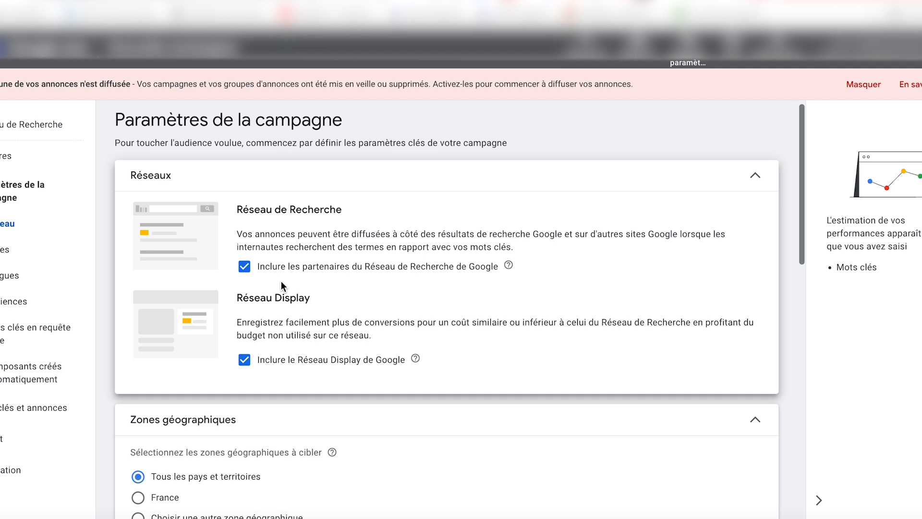
# In Google Ads, exclude the Google search partners and the Google Display Network from the campaign's networks.
pyautogui.click(245, 267)
pyautogui.click(245, 360)
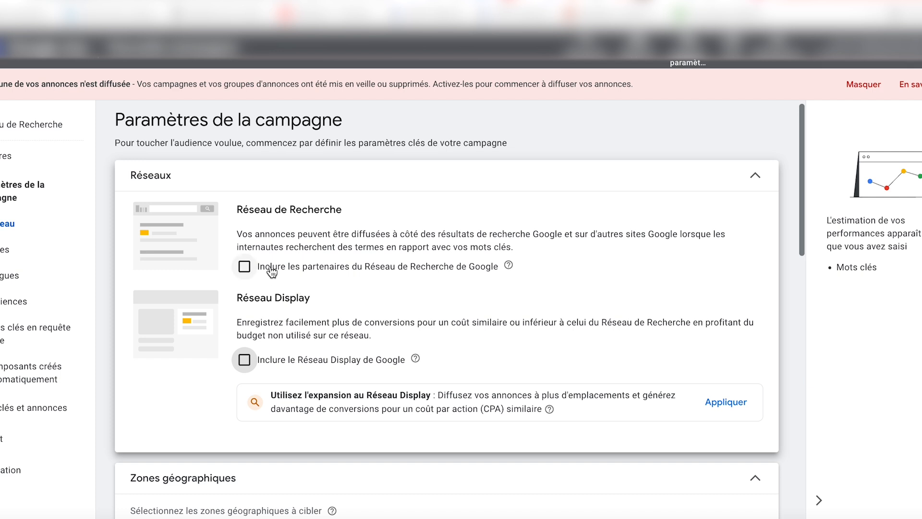
# Set France as the campaign's targeted geographic area.
pyautogui.scroll(-1, 272, 272)
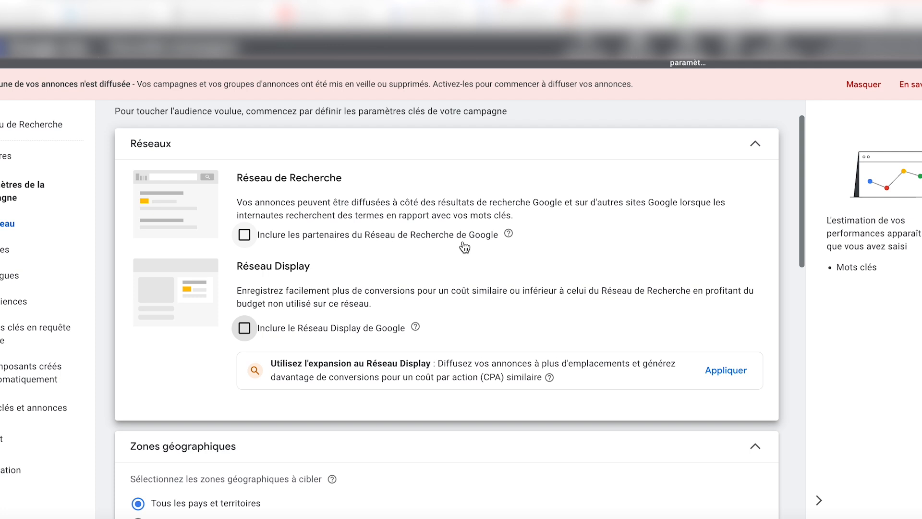
pyautogui.scroll(-1, 419, 234)
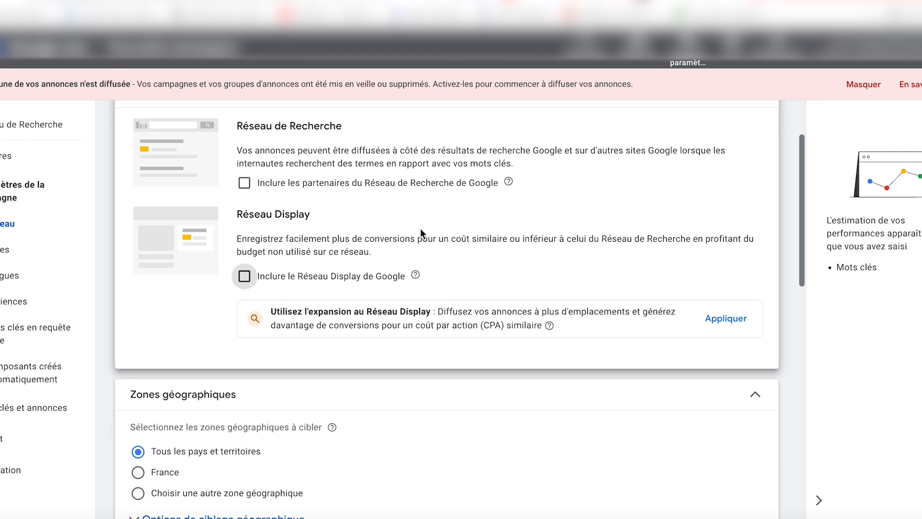
pyautogui.scroll(-4, 420, 234)
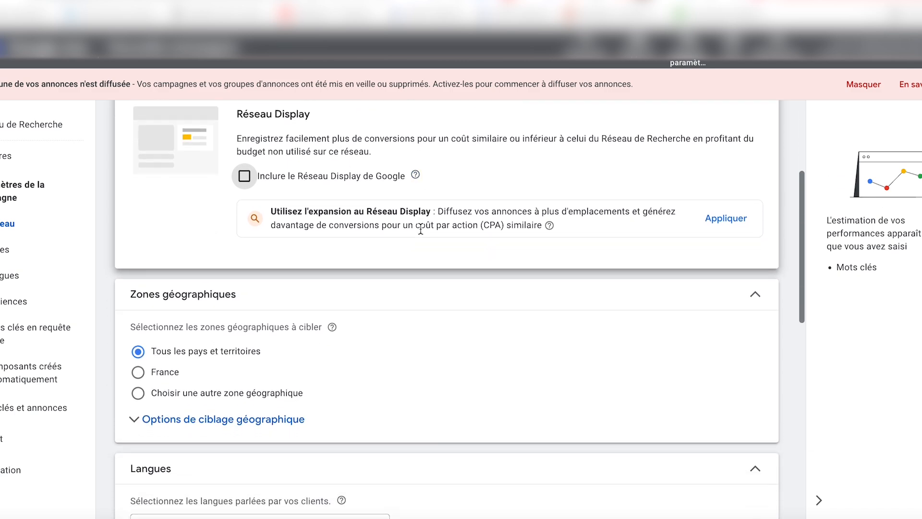
pyautogui.click(160, 296)
pyautogui.scroll(-1, 159, 296)
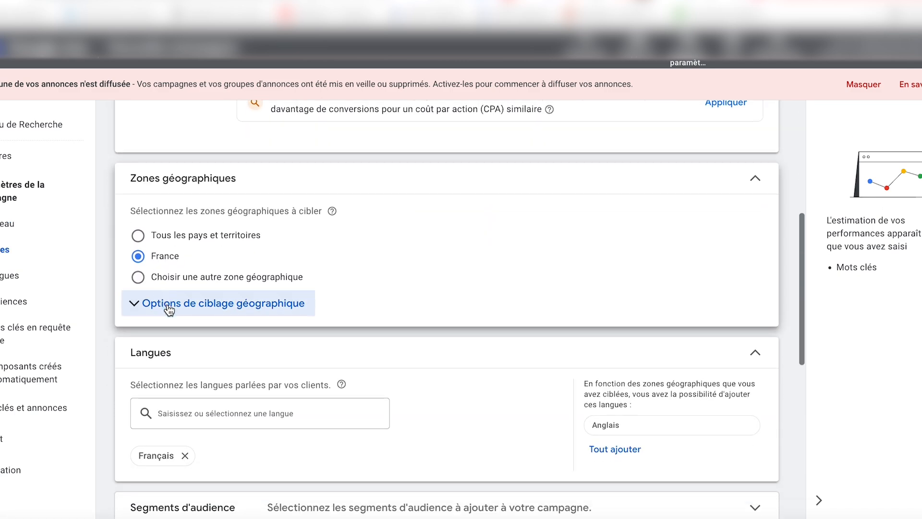
# Expand the geographic targeting options and set the target to "Présence : personnes situées dans les zones que vous ciblez ou qui s'y rendent régulièrement".
pyautogui.click(173, 304)
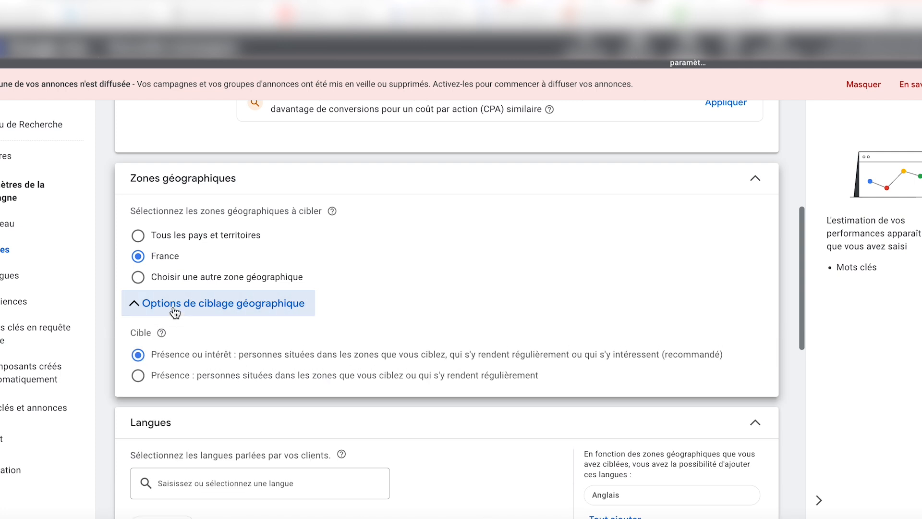
pyautogui.click(166, 375)
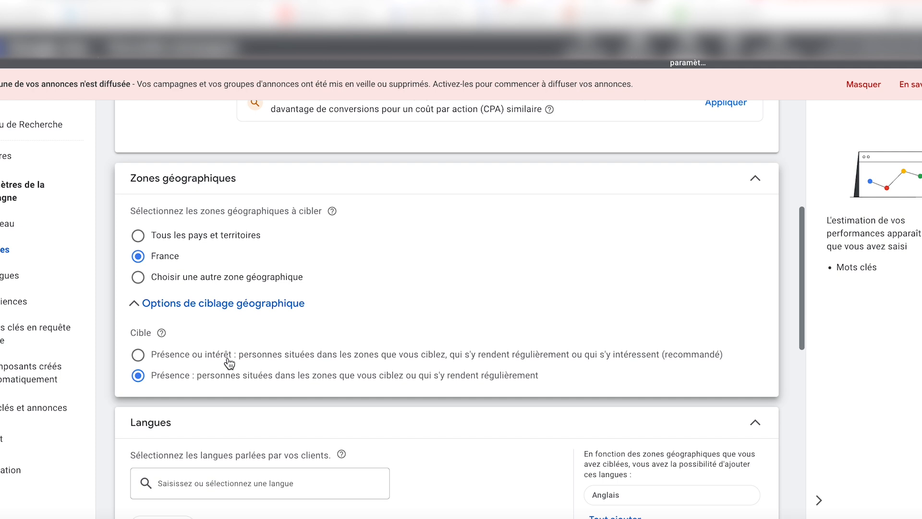
pyautogui.scroll(-1, 226, 355)
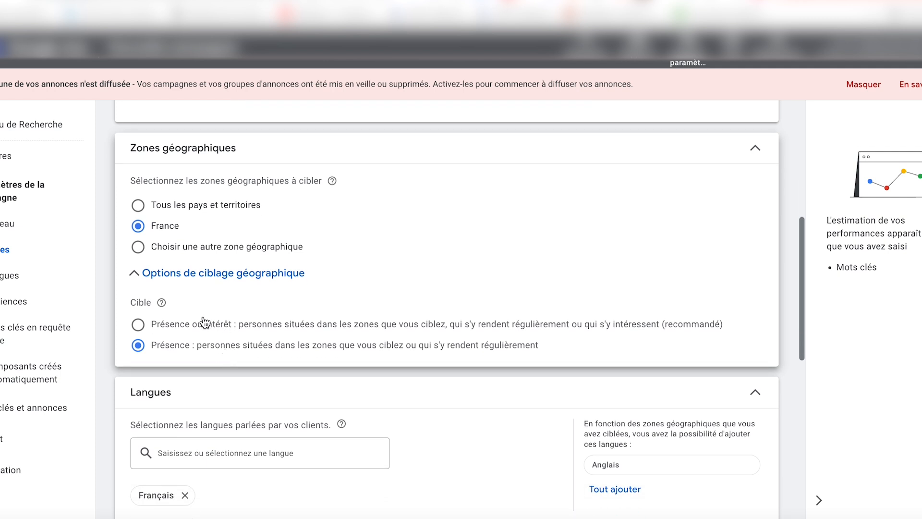
pyautogui.scroll(-1, 200, 295)
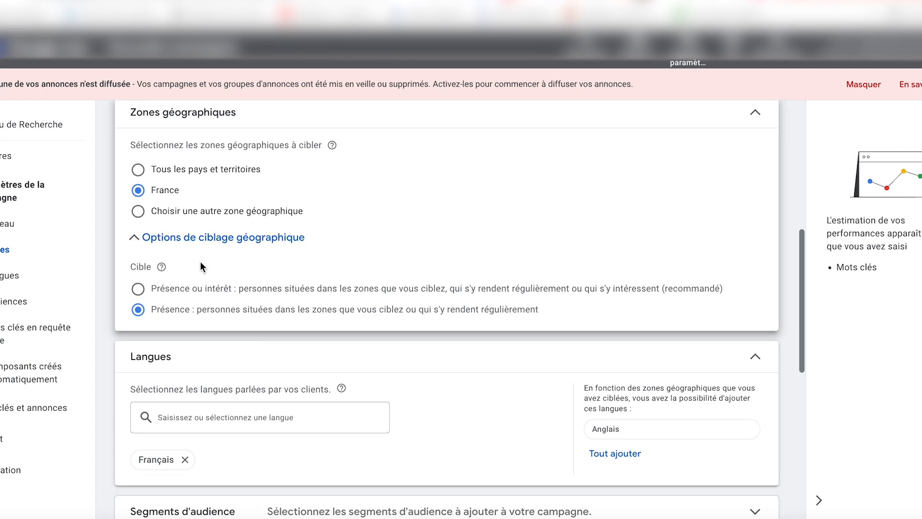
pyautogui.scroll(-3, 200, 263)
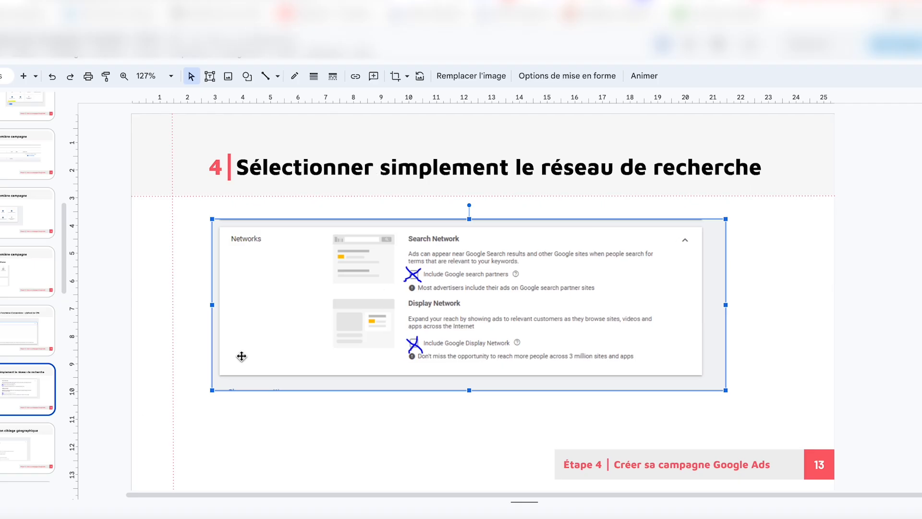
# In Google Slides, renumber the title of the "Choisir le bon ciblage géographique" slide to 5.
pyautogui.click(11, 457)
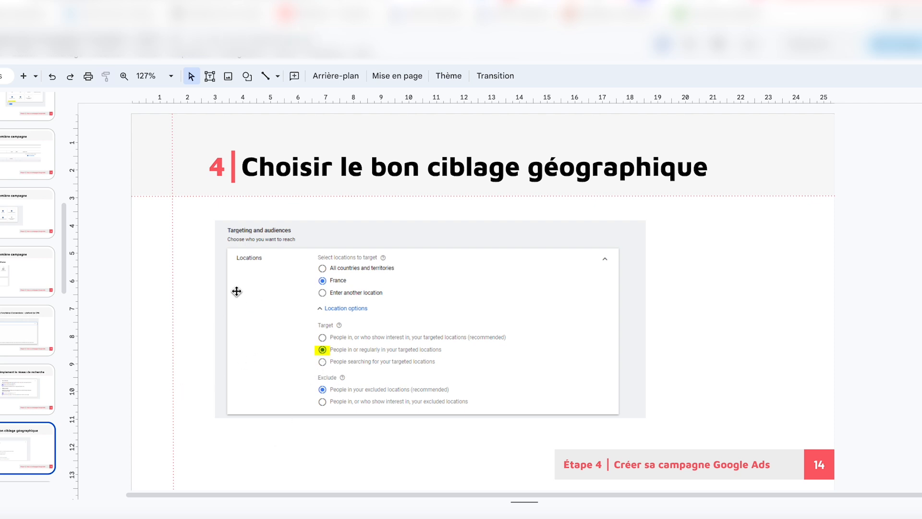
pyautogui.scroll(-1, 3, 446)
pyautogui.scroll(-4, 3, 446)
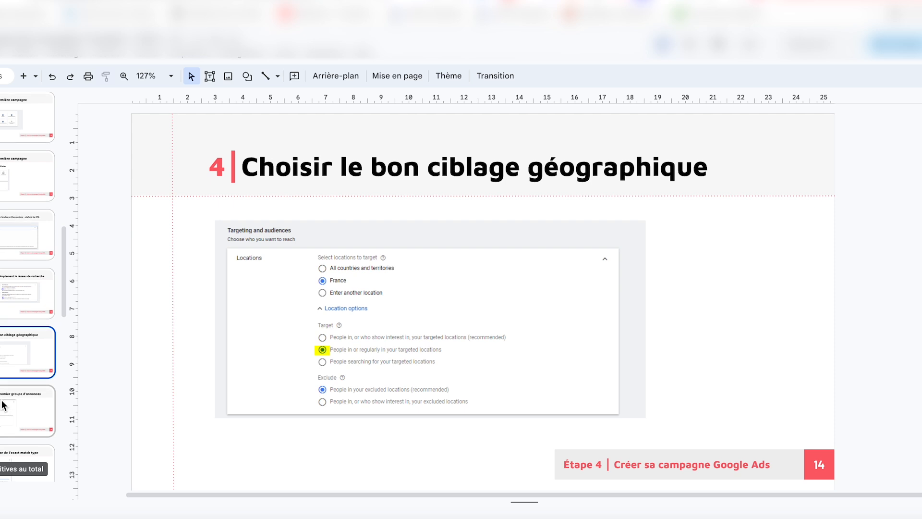
pyautogui.doubleClick(217, 166)
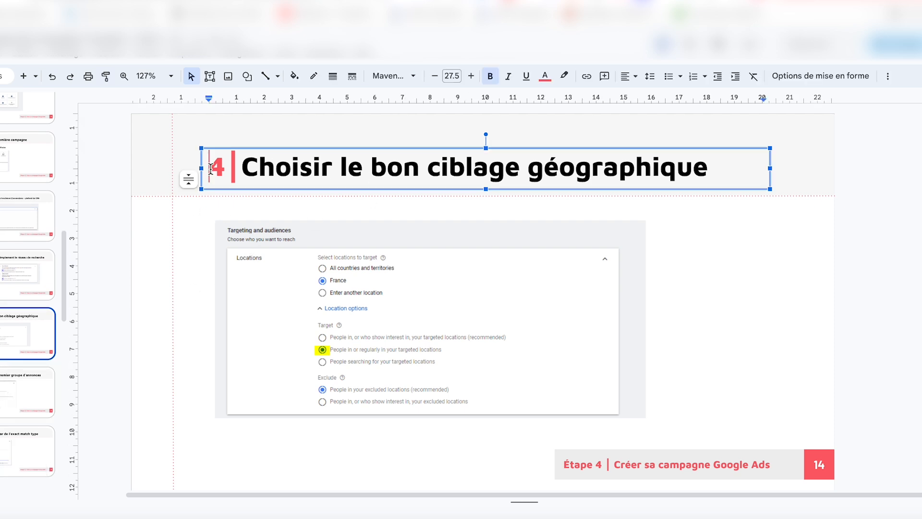
pyautogui.write('5')
pyautogui.click(137, 289)
pyautogui.click(34, 391)
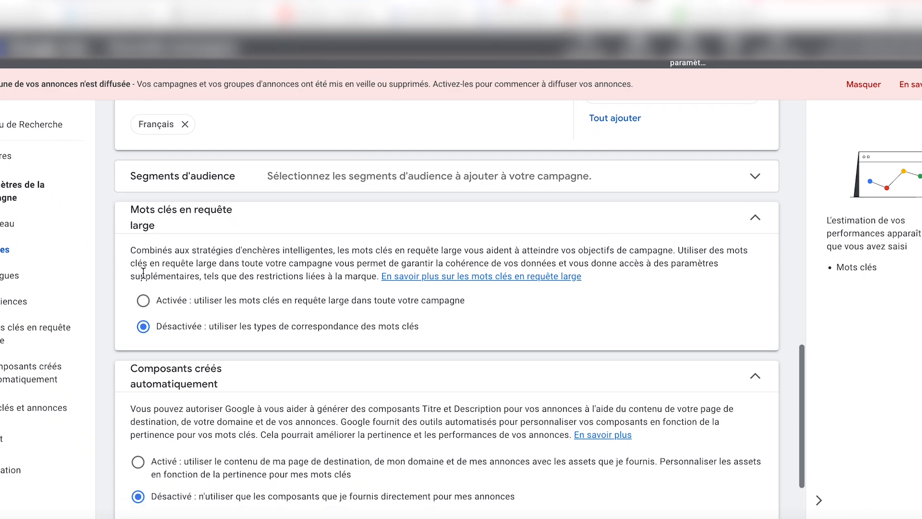
# In Google Ads, capture a screenshot of the "Mots clés en requête large" and "Composants créés automatiquement" settings cards.
pyautogui.scroll(-1, 143, 272)
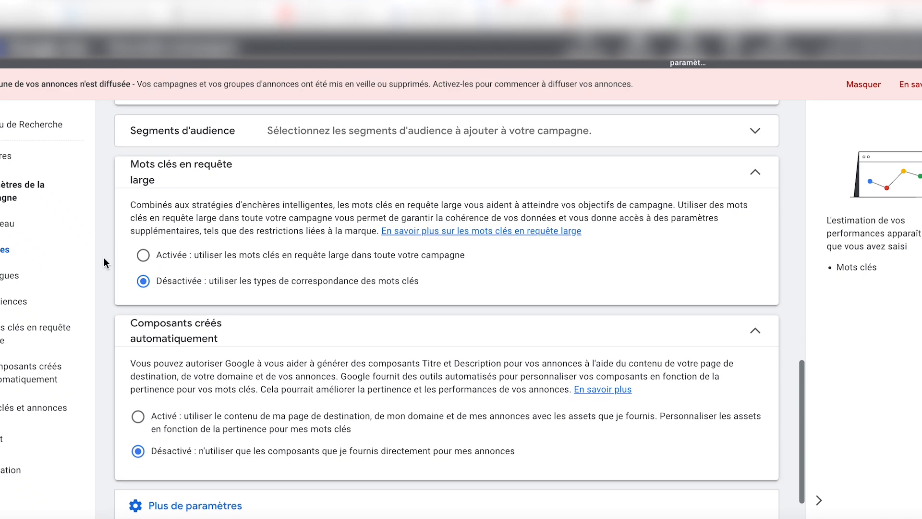
pyautogui.scroll(-1, 117, 261)
pyautogui.scroll(1, 120, 255)
pyautogui.scroll(-2, 143, 211)
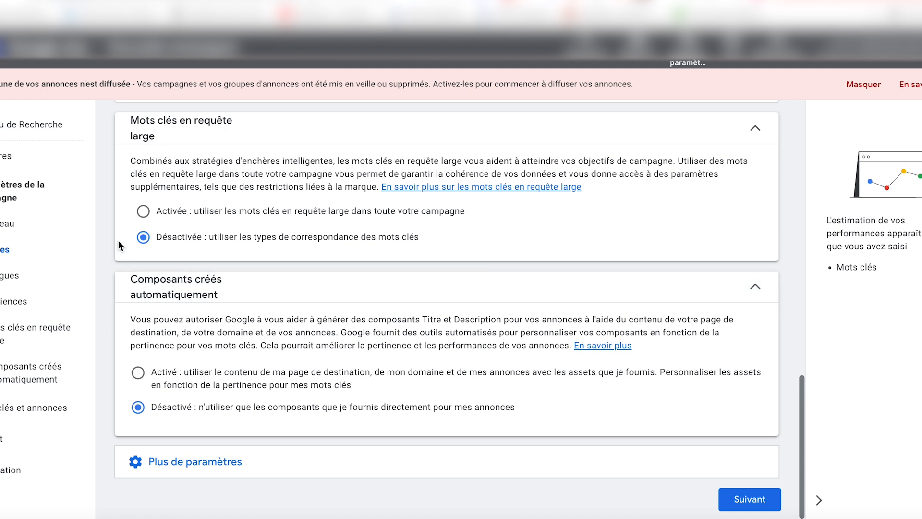
pyautogui.moveTo(107, 109); pyautogui.dragTo(787, 446)
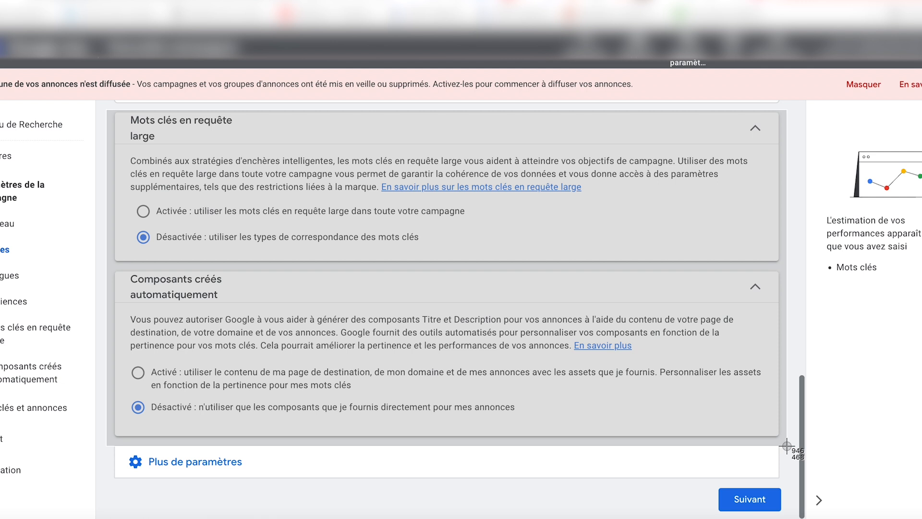
pyautogui.moveTo(787, 446); pyautogui.dragTo(787, 442)
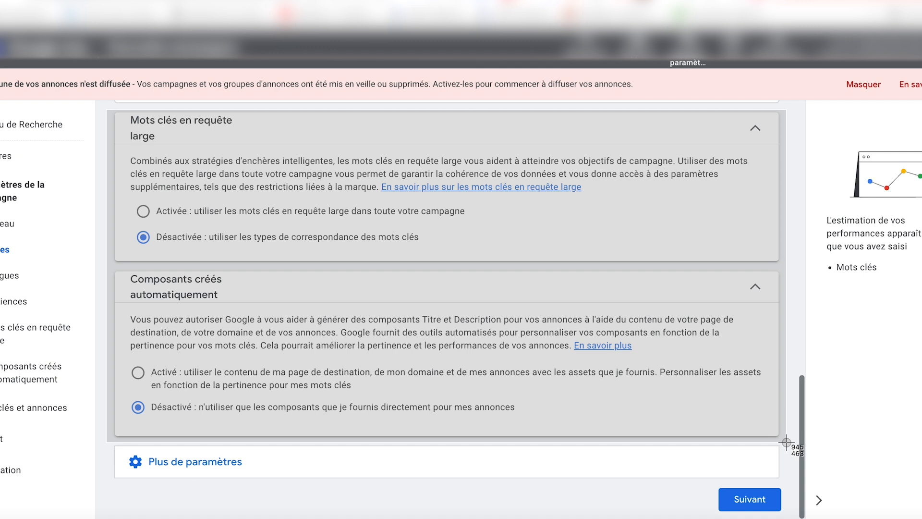
pyautogui.moveTo(787, 442); pyautogui.dragTo(787, 442)
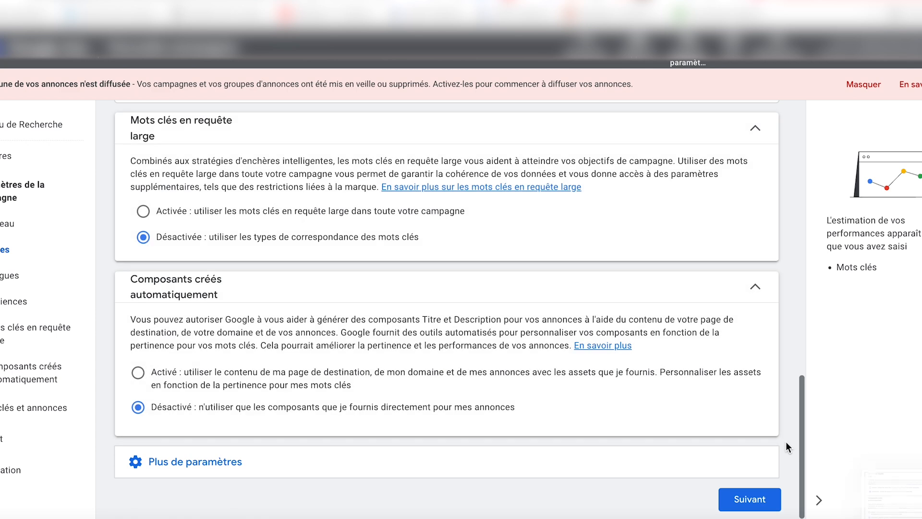
# In Google Slides, duplicate the geographic targeting slide, renumber the copy to 6 and retitle it "DÉSACTIVEZ toutes les options automatiques".
pyautogui.hotkey('ctrl', 'Tab')
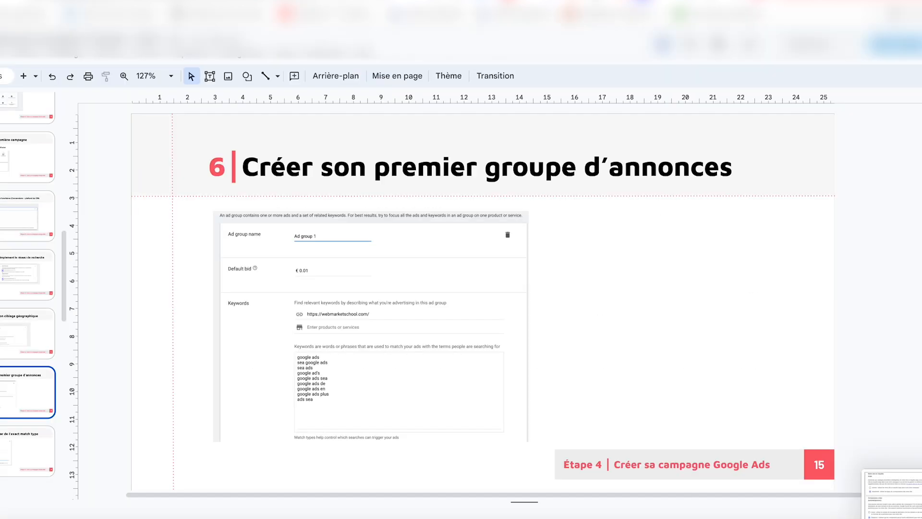
pyautogui.click(27, 339)
pyautogui.press('super+d')
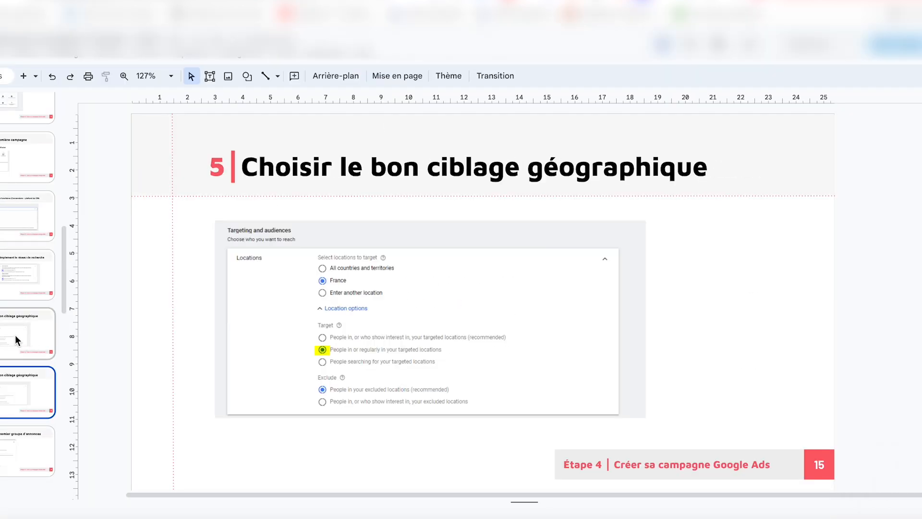
pyautogui.click(227, 170)
pyautogui.press('BackSpace')
pyautogui.write('6')
pyautogui.hotkey('shift', 'End')
pyautogui.write('DÉSACTIVEZ toutes les options ')
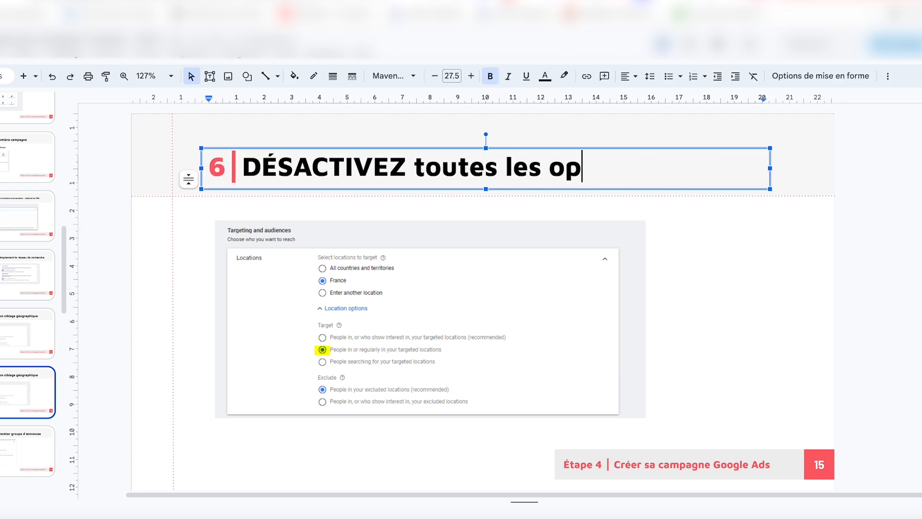
pyautogui.write('automatiques')
# Replace the image on the duplicated slide with the captured settings screenshot and shift it slightly to the right.
pyautogui.click(661, 340)
pyautogui.click(508, 269)
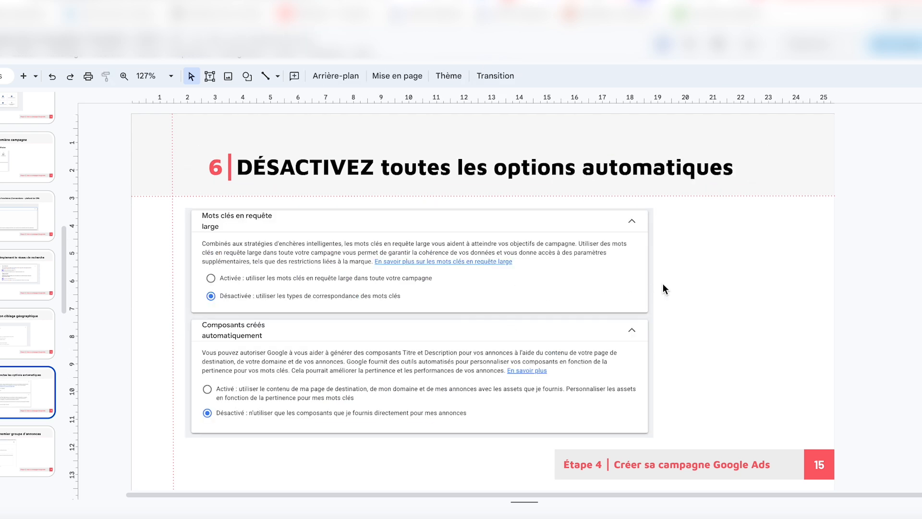
pyautogui.click(530, 310)
pyautogui.click(680, 316)
pyautogui.moveTo(497, 316); pyautogui.dragTo(514, 315)
pyautogui.click(695, 313)
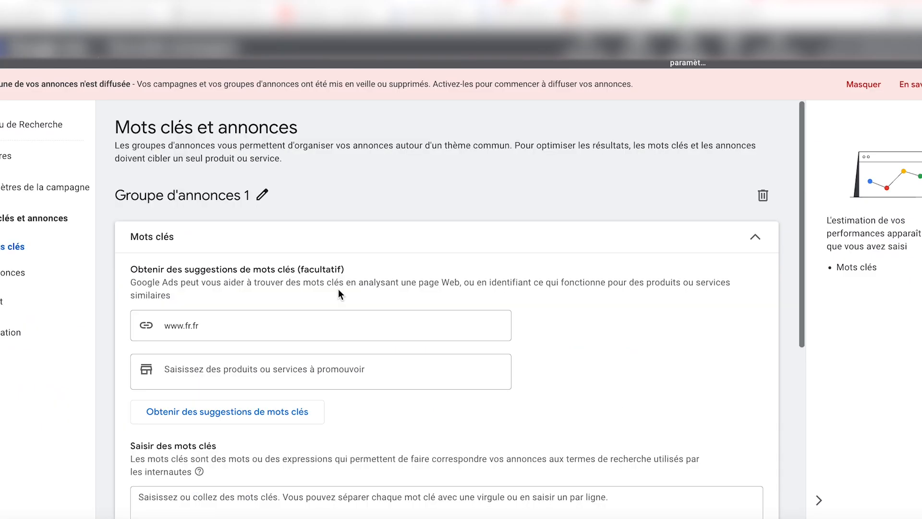
# On the "Mots clés et annonces" page in Google Ads, rename the ad group "THÈME 1 - ASSURANCE AUTO".
pyautogui.scroll(-2, 338, 294)
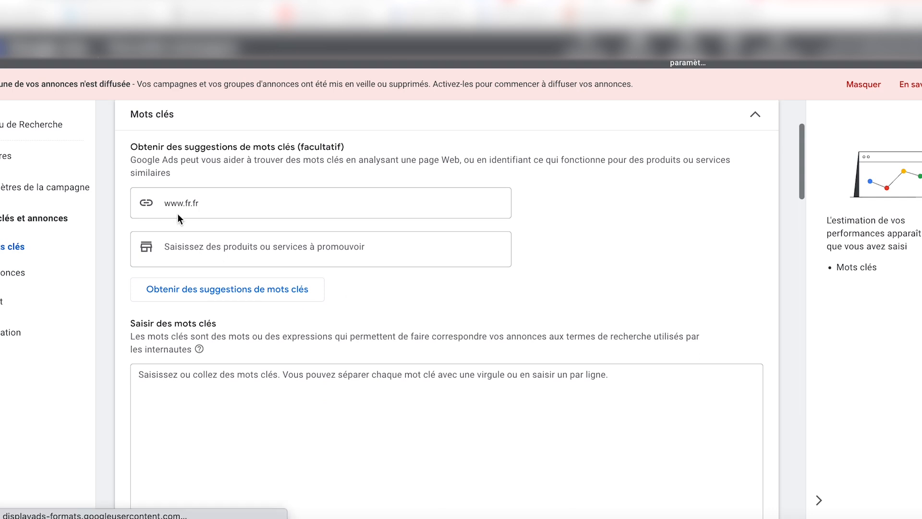
pyautogui.scroll(2, 188, 243)
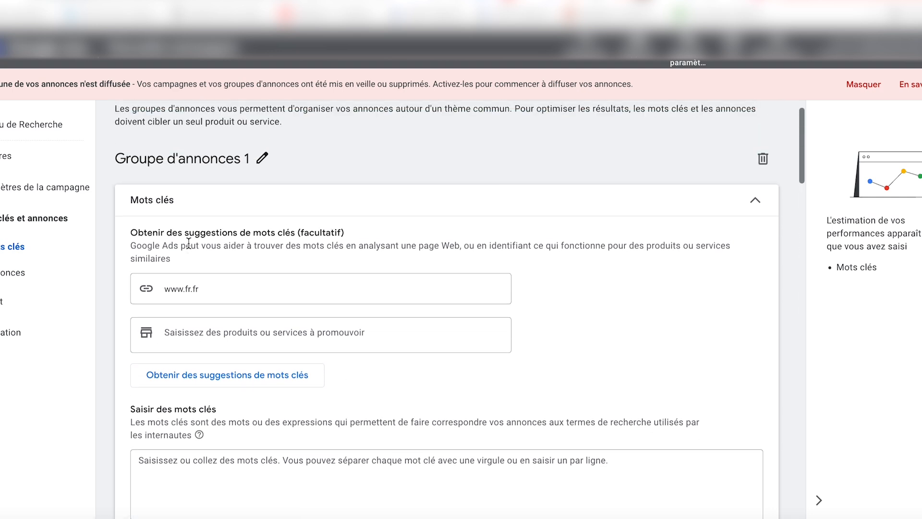
pyautogui.click(260, 164)
pyautogui.hotkey('ctrl', 'a')
pyautogui.write('T')
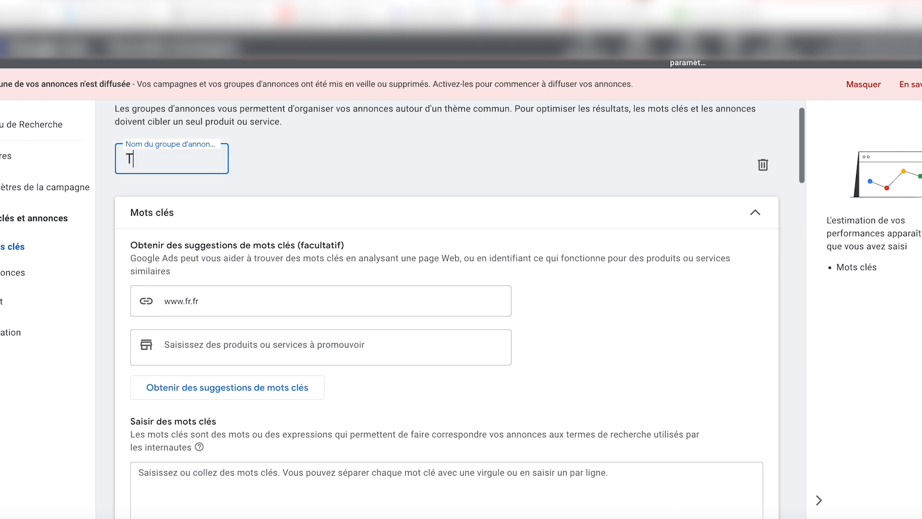
pyautogui.write('HÈME 1 - ASSURANCE AUTO')
pyautogui.press('Return')
pyautogui.scroll(-2, 308, 280)
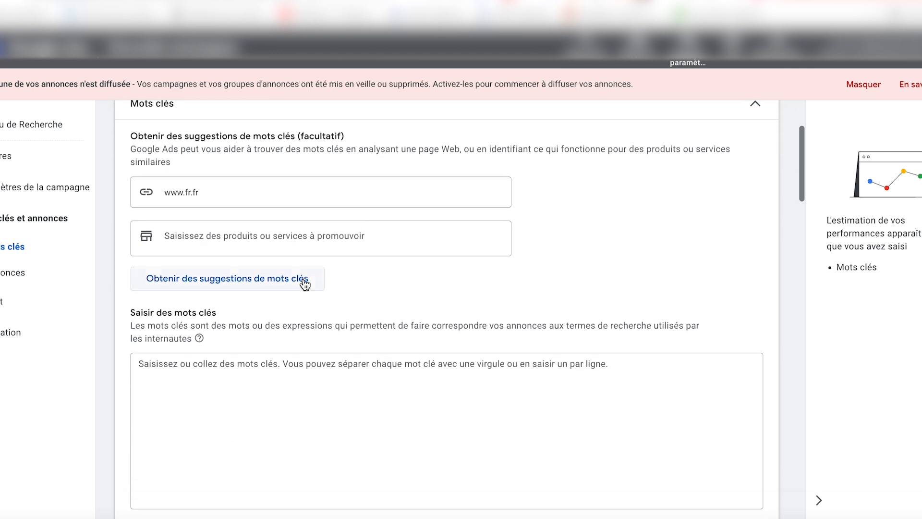
# Append "EN LIGNE" to the end of the ad group's name.
pyautogui.scroll(3, 317, 188)
pyautogui.click(316, 184)
pyautogui.write('EN LIGNE')
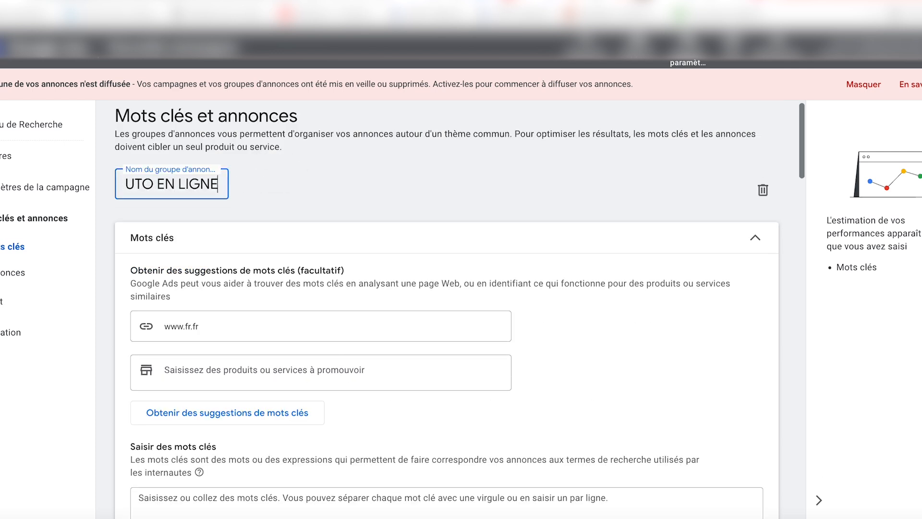
pyautogui.scroll(-1, 348, 220)
pyautogui.click(332, 222)
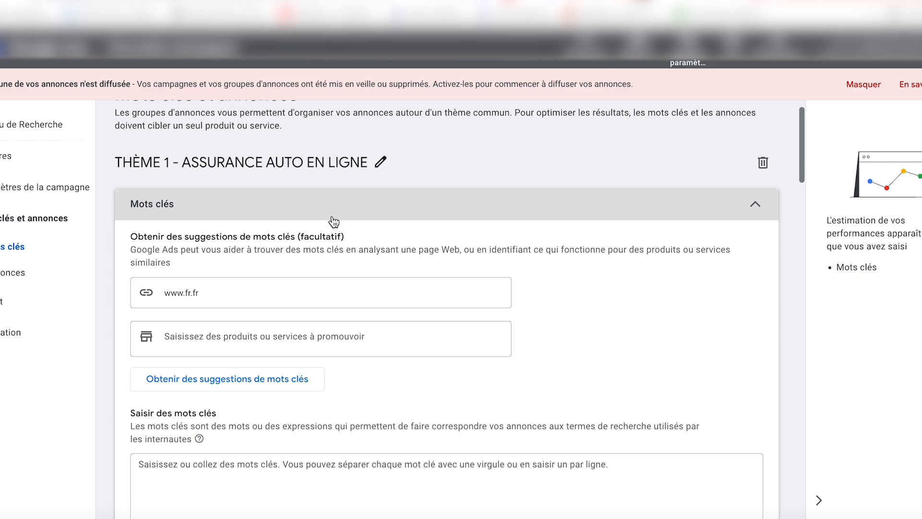
# Enter "assurance auto en ligne", enclosed in double quotes, as the ad group's first keyword.
pyautogui.scroll(-2, 344, 211)
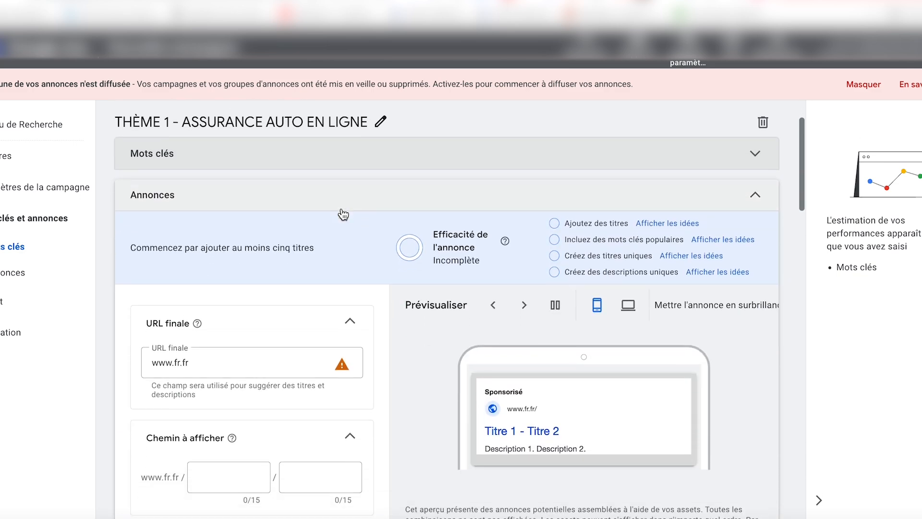
pyautogui.scroll(-4, 308, 211)
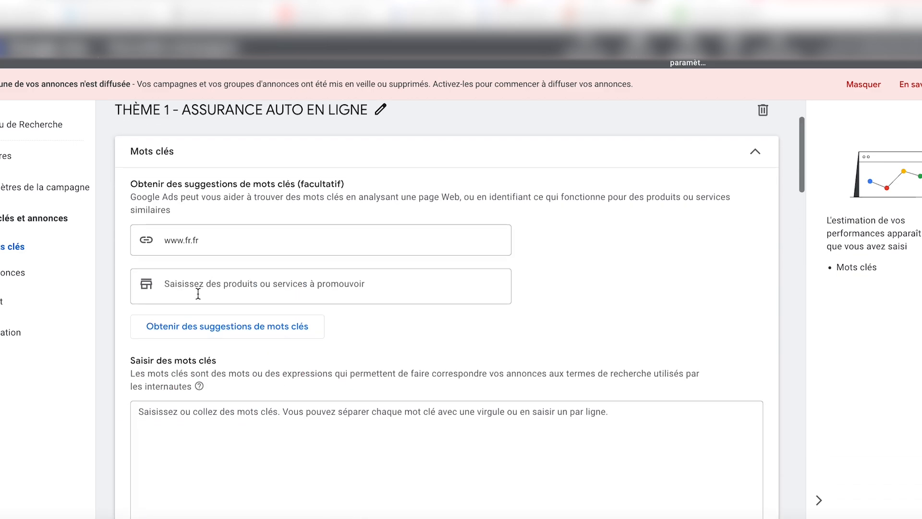
pyautogui.scroll(-1, 196, 312)
pyautogui.click(195, 386)
pyautogui.write('"a')
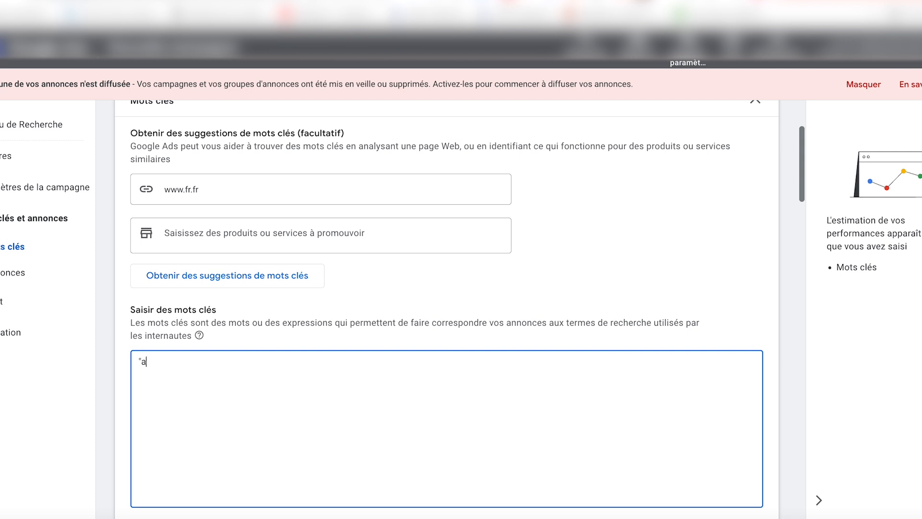
pyautogui.write('ssurance auto en ligne')
pyautogui.moveTo(237, 356); pyautogui.dragTo(99, 356)
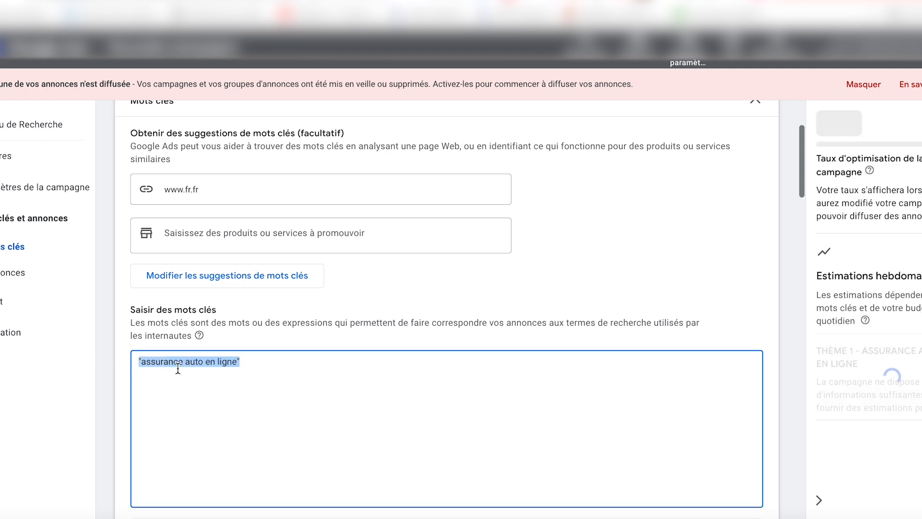
pyautogui.click(246, 369)
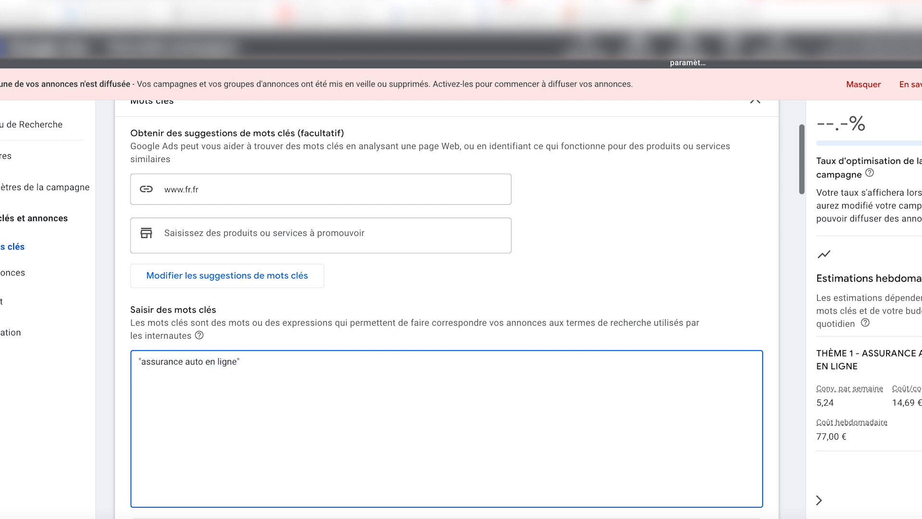
# Add a second keyword line reading [assurance auto en ligne below the quoted keyword.
pyautogui.press('Return')
pyautogui.write('[assurance')
pyautogui.write('auto en ligne')
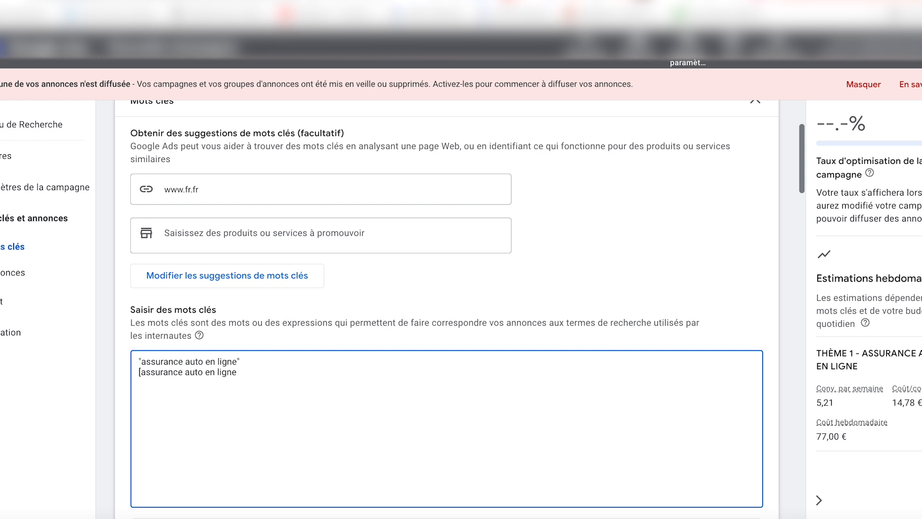
pyautogui.scroll(-15, 361, 368)
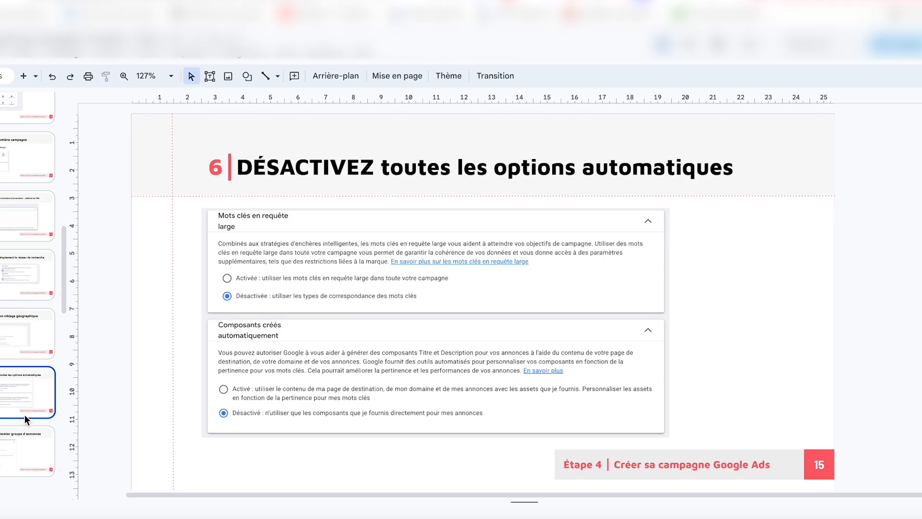
# In Google Slides, delete the old English screenshot from the "Créer son premier groupe d'annonces" slide.
pyautogui.click(19, 441)
pyautogui.scroll(-1, 191, 375)
pyautogui.scroll(-1, 10, 411)
pyautogui.scroll(-3, 11, 412)
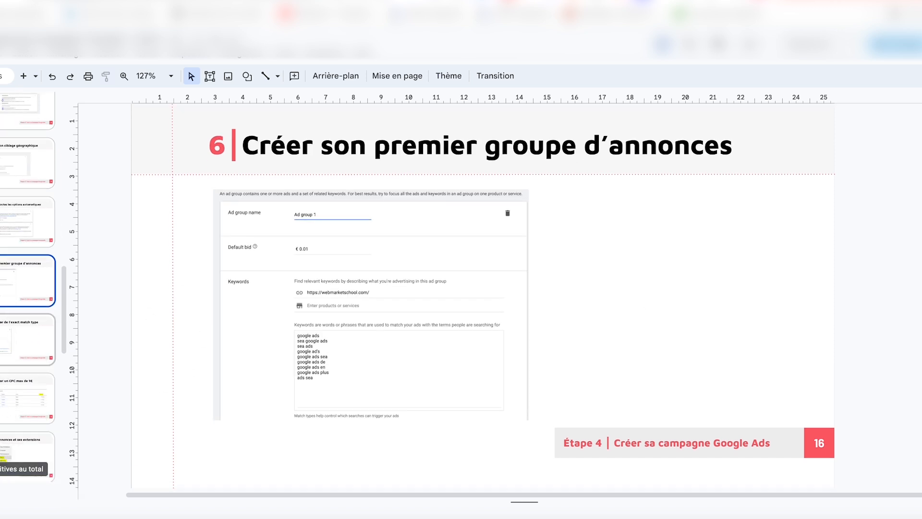
pyautogui.click(304, 274)
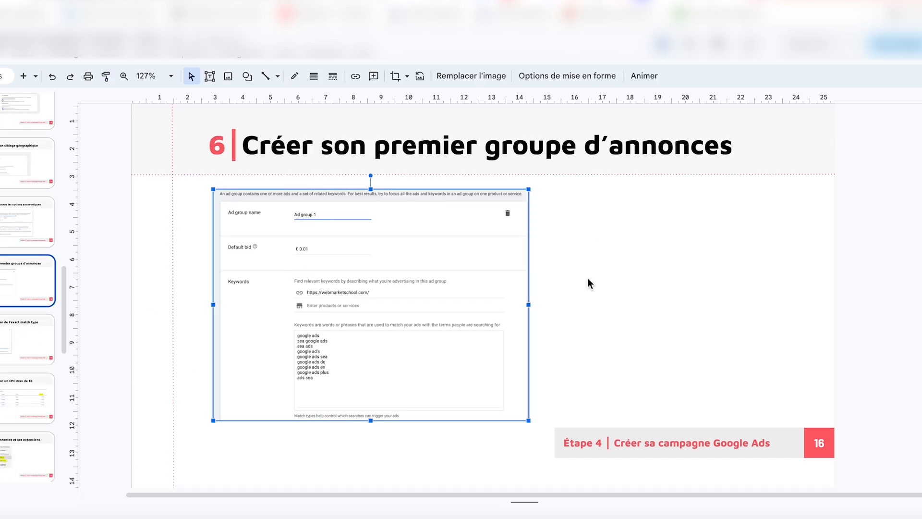
pyautogui.press('Delete')
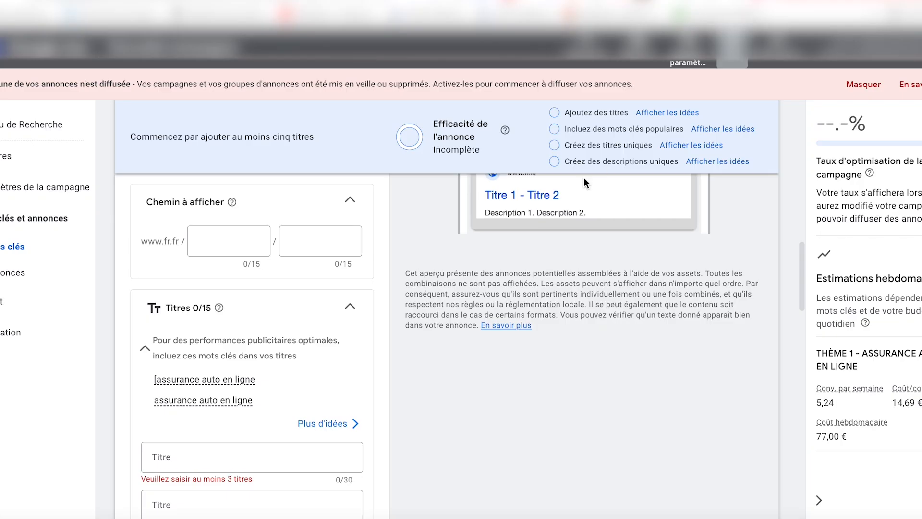
# Capture a screenshot of the ad group's keyword section in Google Ads.
pyautogui.scroll(5, 424, 302)
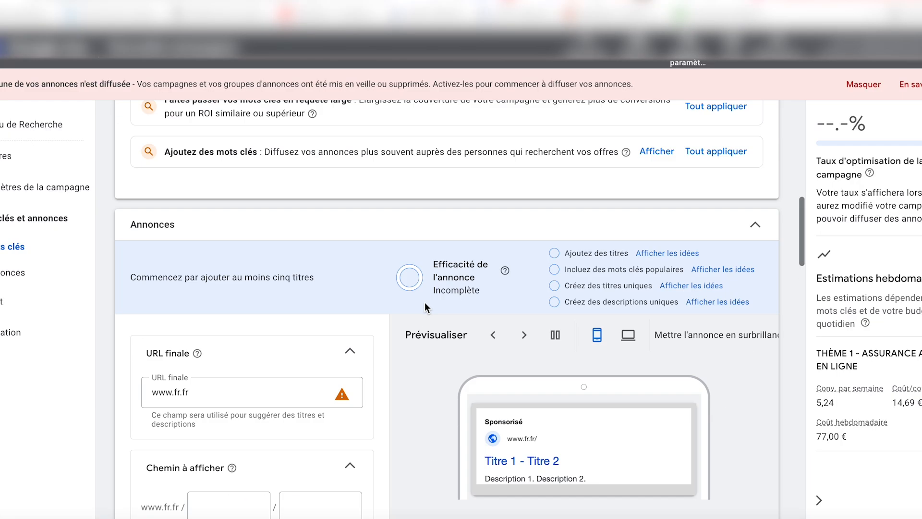
pyautogui.scroll(3, 425, 302)
pyautogui.press('super+shift+4')
pyautogui.moveTo(117, 105); pyautogui.dragTo(788, 514)
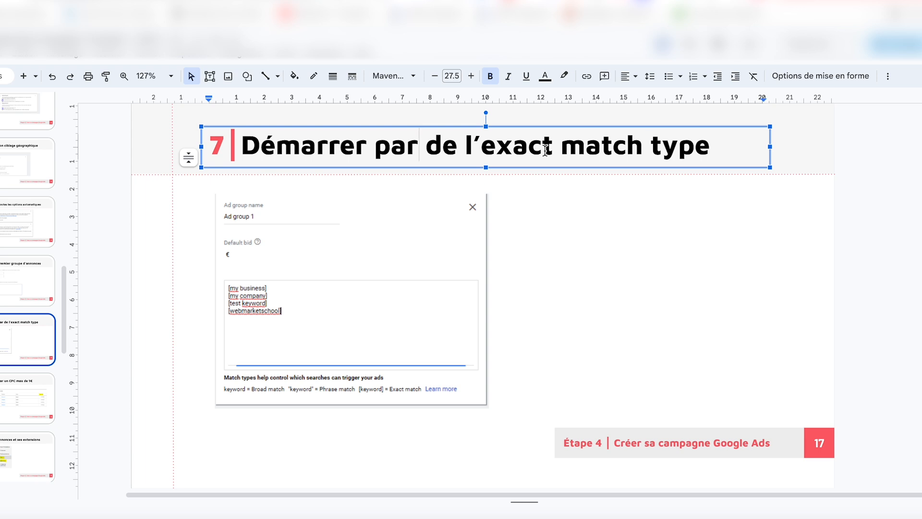
# Append "(si beaucoup de volumes mensuels)" to the title of the "Démarrer par de l'exact match type" slide in Google Slides.
pyautogui.click(710, 150)
pyautogui.write('(si ')
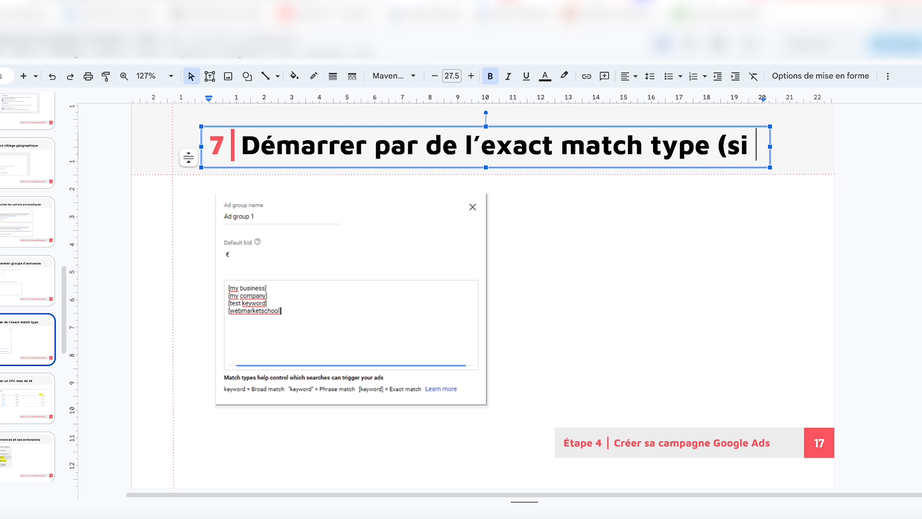
pyautogui.write('beaucoup de volu')
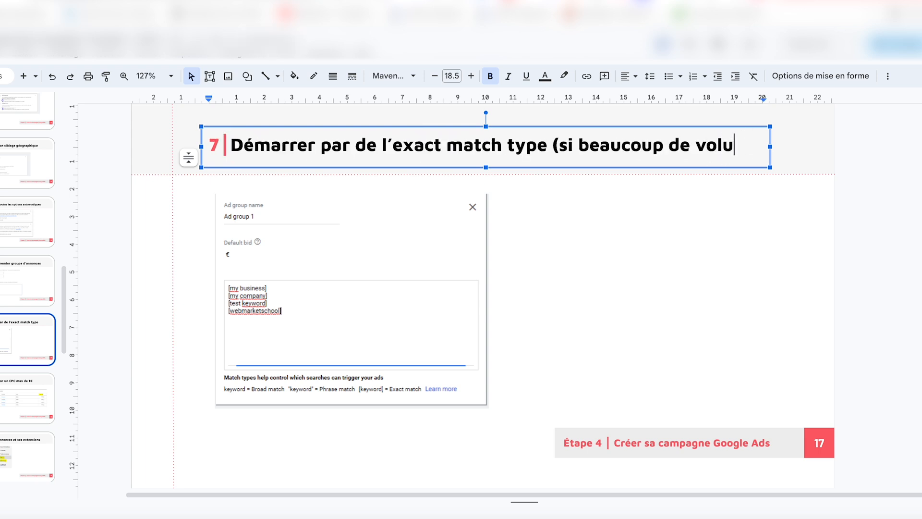
pyautogui.write('mes ')
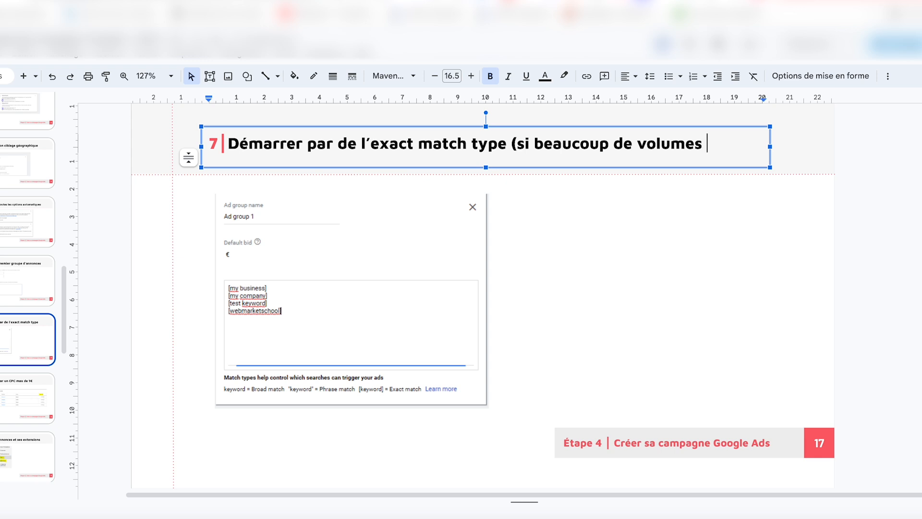
pyautogui.write('mensuels)')
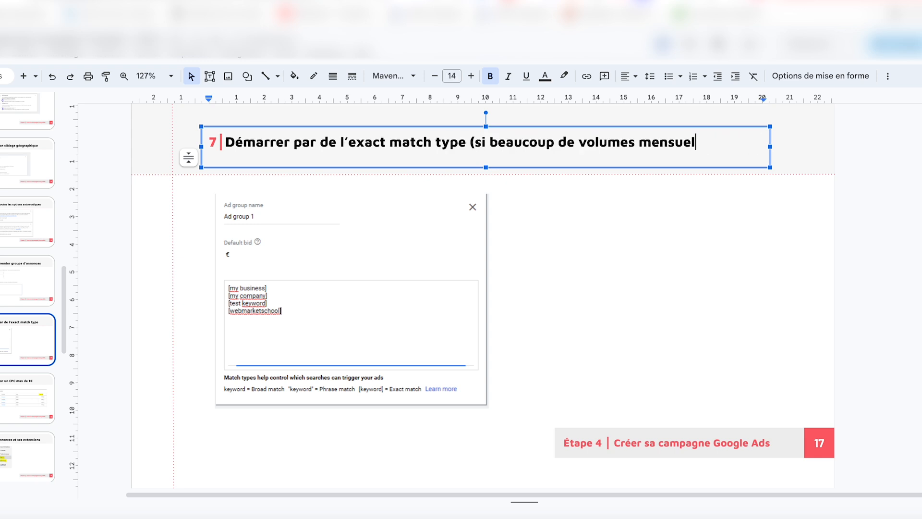
# Extend the exact match slide's title with "SINON utilisez l'expression exacte".
pyautogui.write(' SINNON')
pyautogui.press('BackSpace')
pyautogui.press('BackSpace')
pyautogui.press('BackSpace')
pyautogui.write("ON utilisez l'expect")
pyautogui.press('BackSpace')
pyautogui.press('BackSpace')
pyautogui.write('r')
pyautogui.press('BackSpace')
pyautogui.press('BackSpace')
pyautogui.write('ression exacte')
# Delete the old English keyword screenshot from the slide and capture the "Saisir des mots clés" area in Google Ads.
pyautogui.click(390, 299)
pyautogui.press('Delete')
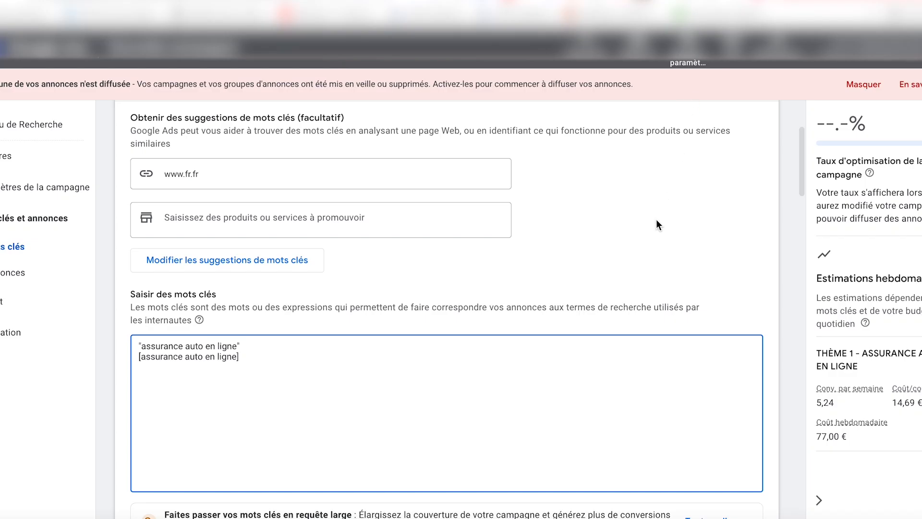
pyautogui.press('super+shift+4')
pyautogui.moveTo(121, 287); pyautogui.dragTo(774, 503)
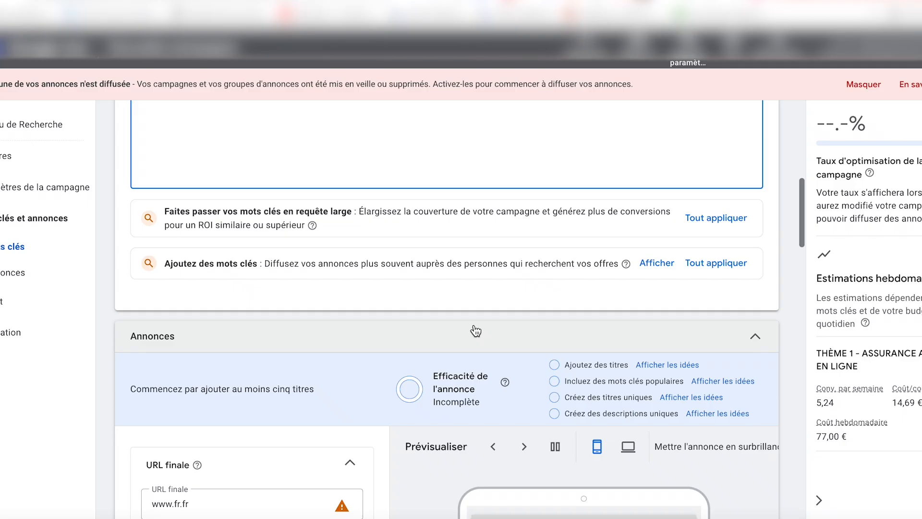
# Select the old English screenshot on the "Créer ses annonces et ses extensions" slide in Google Slides.
pyautogui.scroll(-5, 474, 325)
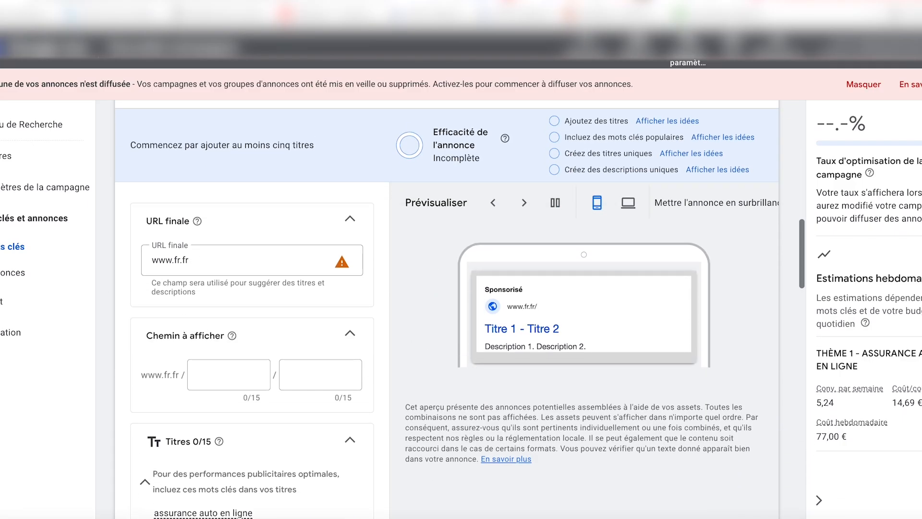
pyautogui.scroll(-1, 108, 318)
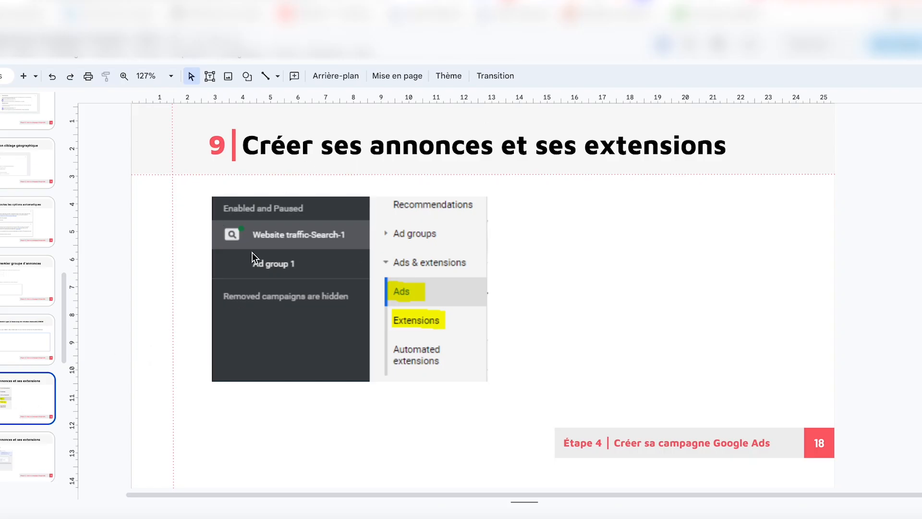
pyautogui.click(298, 238)
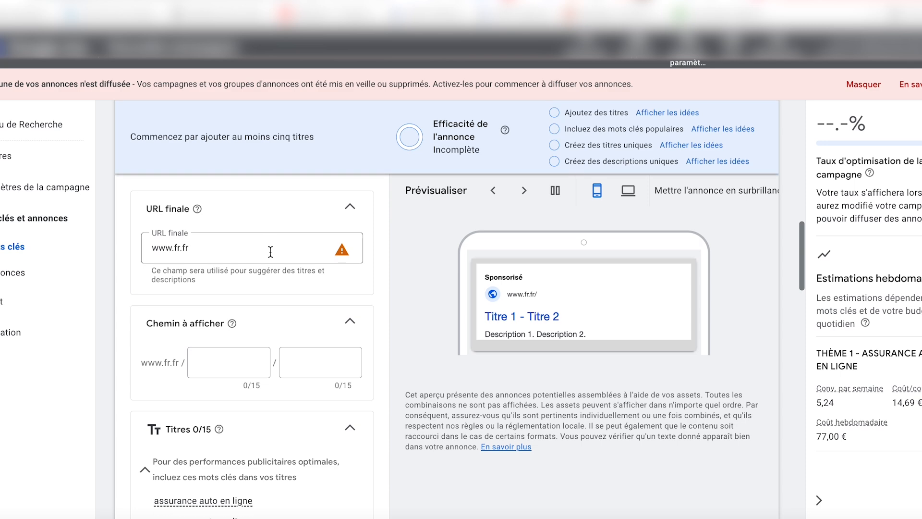
# Examine the ad form in Google Ads, from the final URL and display path through titles, descriptions, images and business name.
pyautogui.scroll(-5, 237, 305)
pyautogui.scroll(-5, 225, 312)
pyautogui.scroll(3, 208, 264)
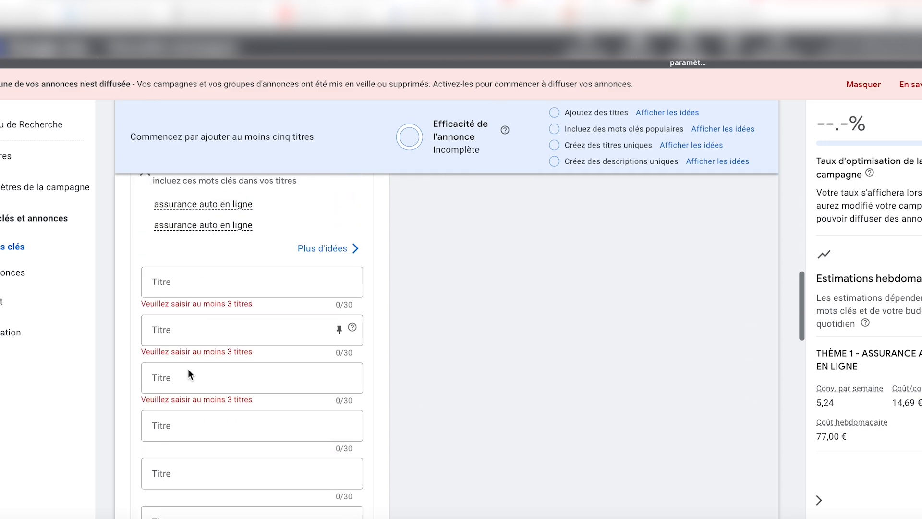
pyautogui.scroll(-1, 195, 393)
pyautogui.scroll(-3, 195, 392)
pyautogui.scroll(10, 195, 393)
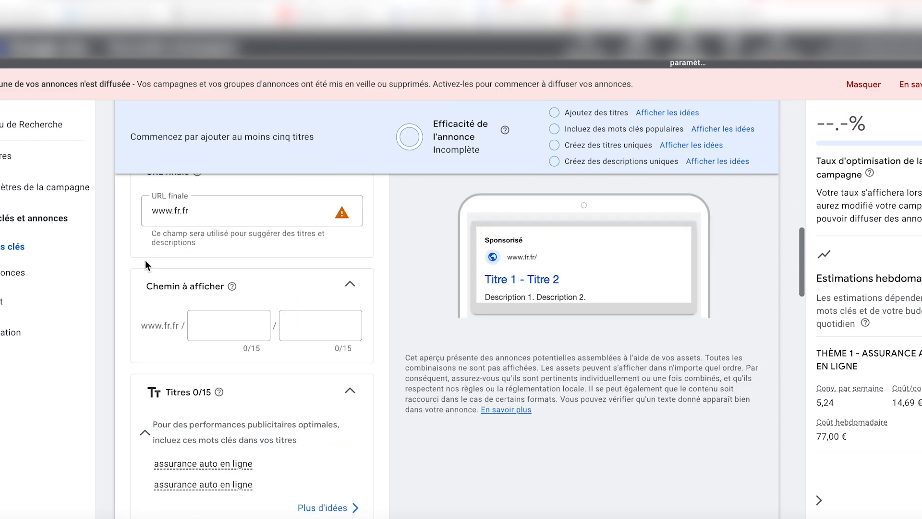
pyautogui.scroll(1, 151, 275)
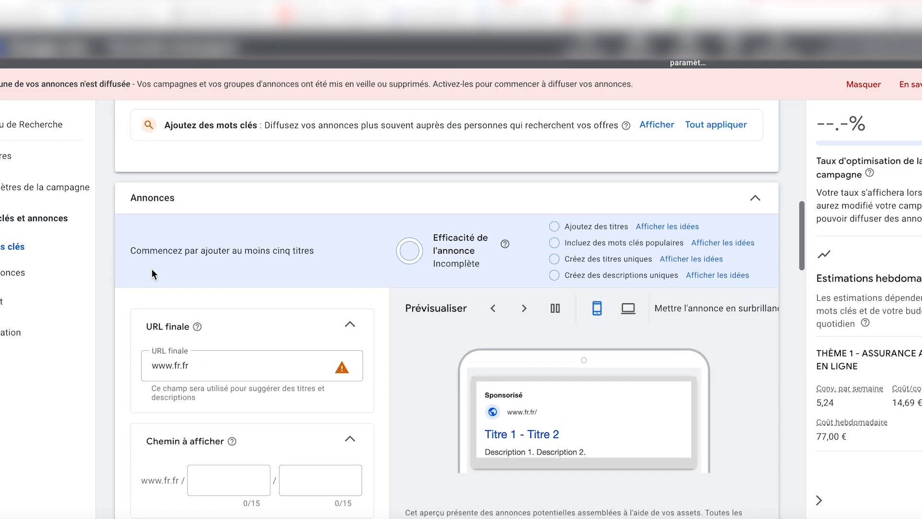
pyautogui.scroll(-10, 152, 274)
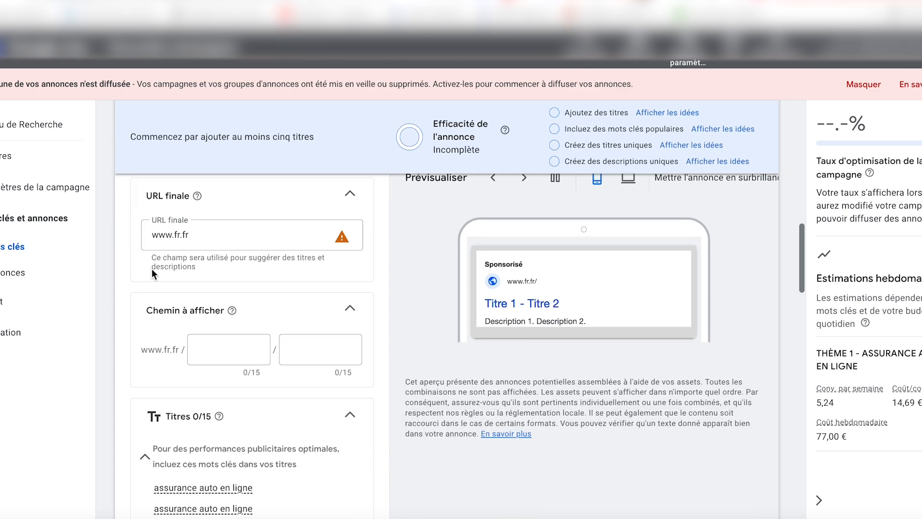
pyautogui.scroll(-8, 180, 373)
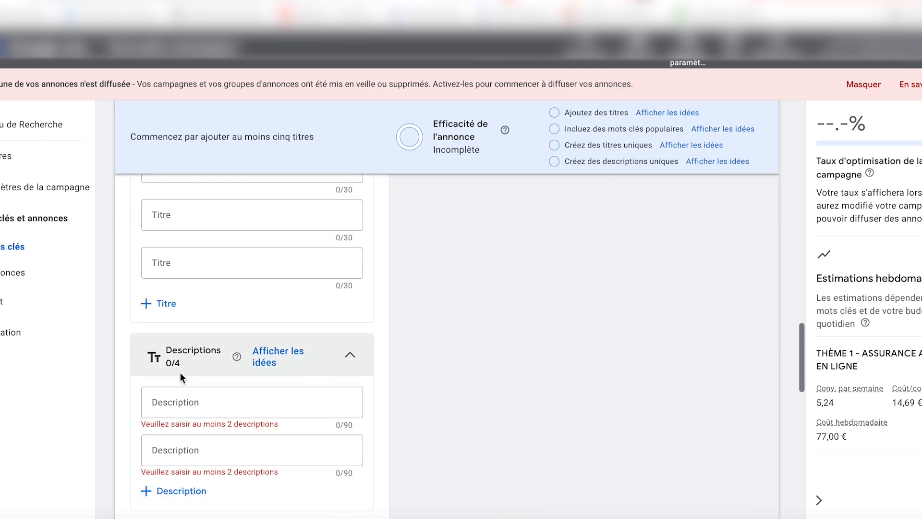
pyautogui.scroll(-10, 185, 382)
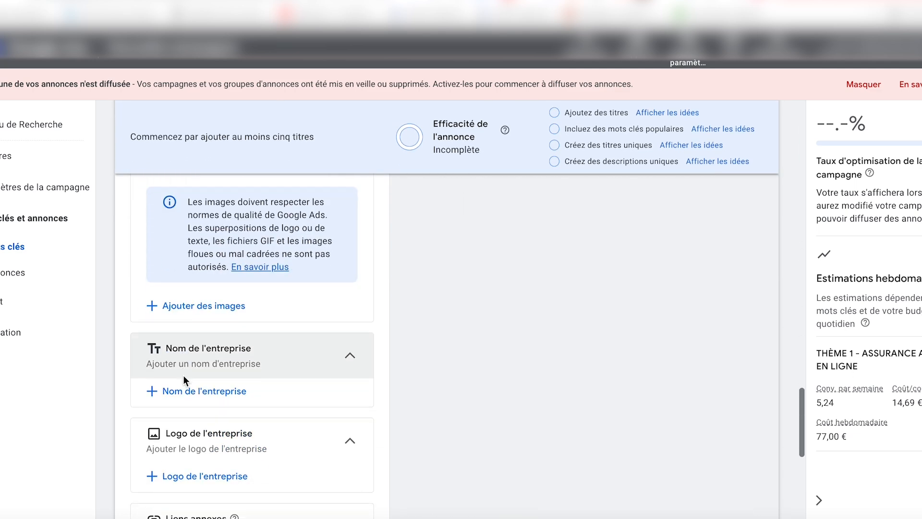
pyautogui.scroll(5, 183, 382)
pyautogui.scroll(10, 183, 380)
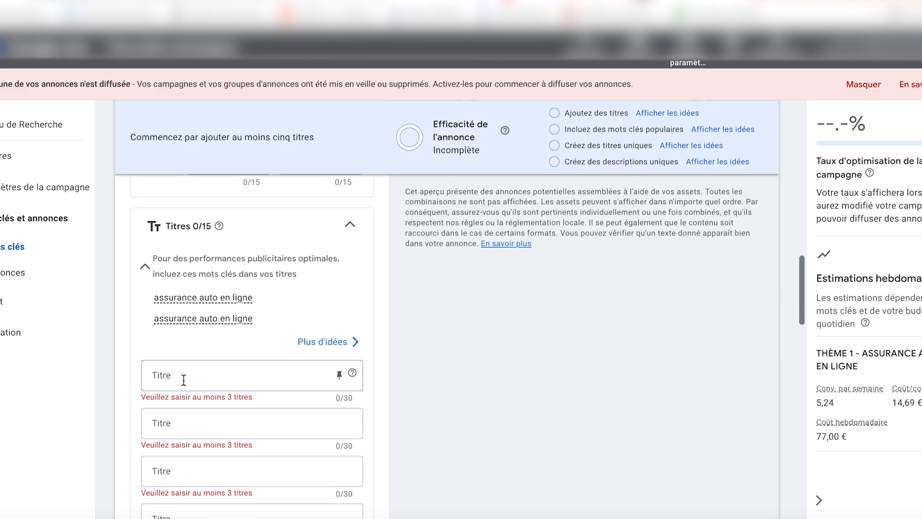
pyautogui.scroll(6, 183, 380)
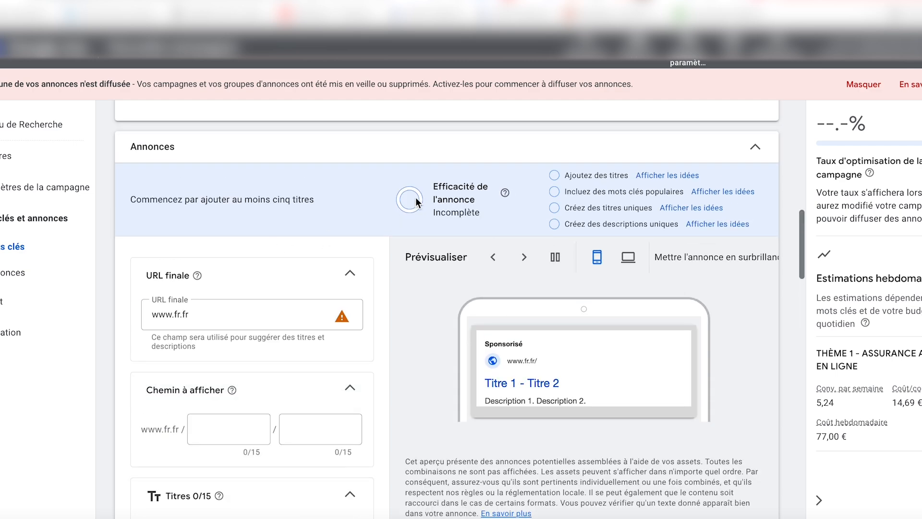
# Retitle the ads slide "Viser l'excellence au niveau de l'annonce" in Google Slides and review the slide after it.
pyautogui.tripleClick(453, 184)
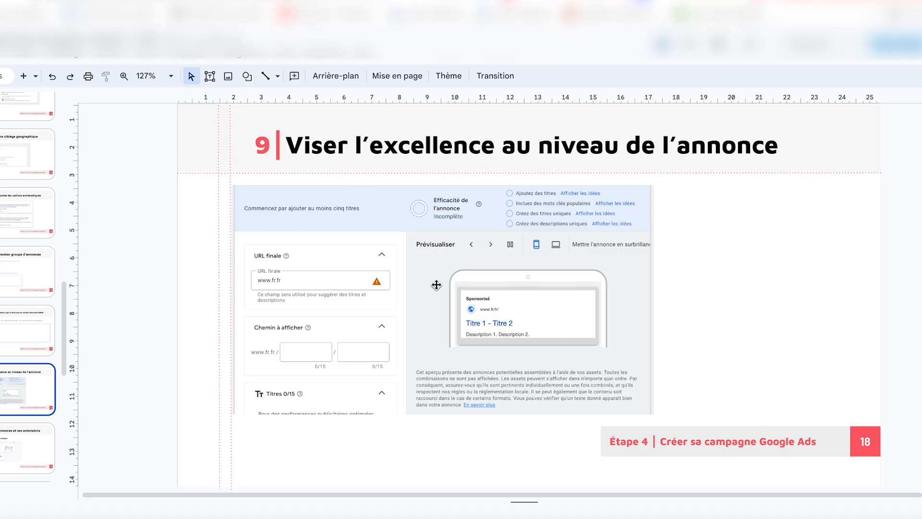
pyautogui.click(17, 461)
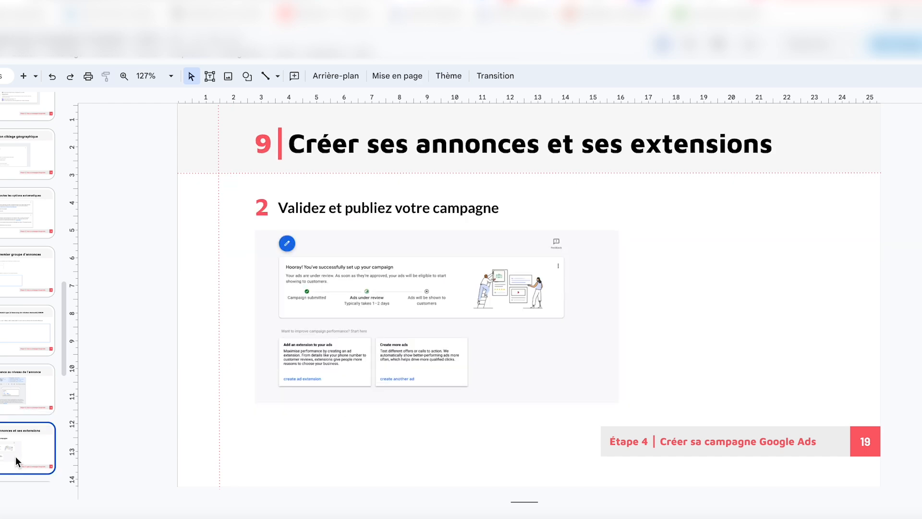
pyautogui.click(8, 399)
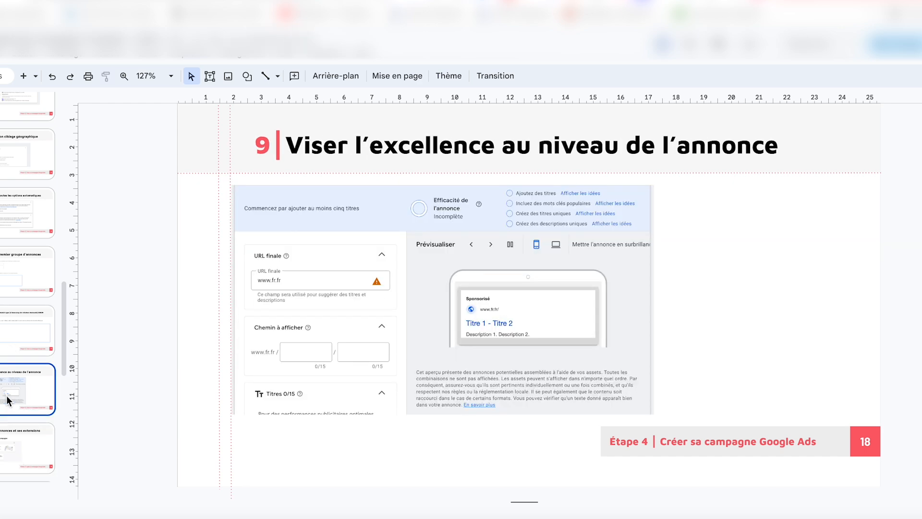
pyautogui.click(13, 440)
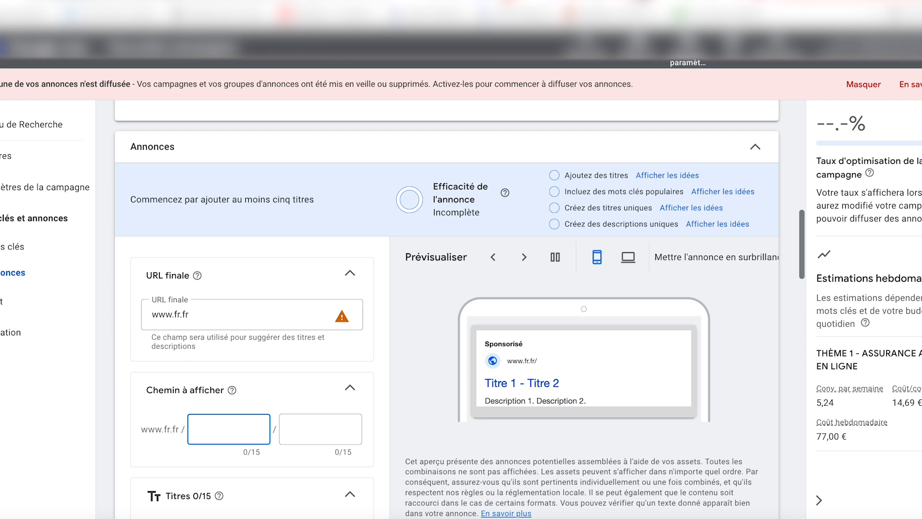
# Set the ad's display path in Google Ads to "assurance-auto" and "en-ligne".
pyautogui.write('assurance-auto')
pyautogui.press('Tab')
pyautogui.write('en')
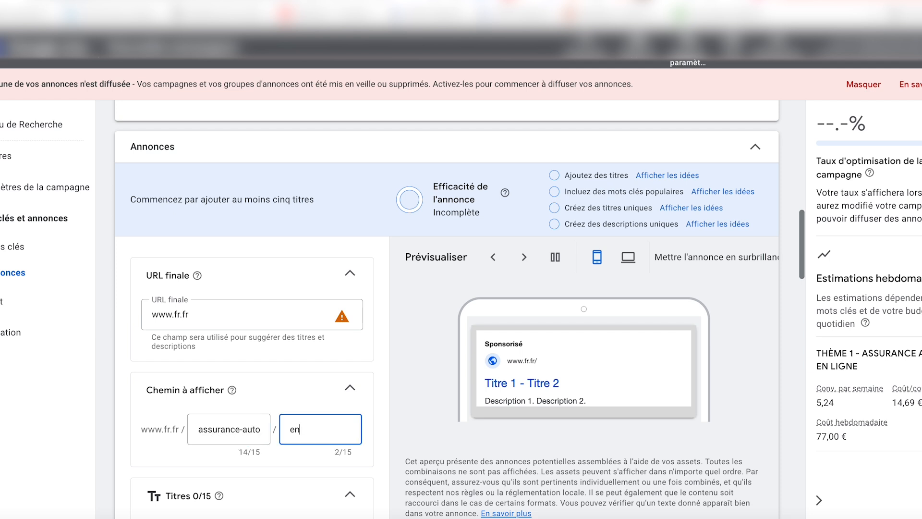
pyautogui.write('-ligne')
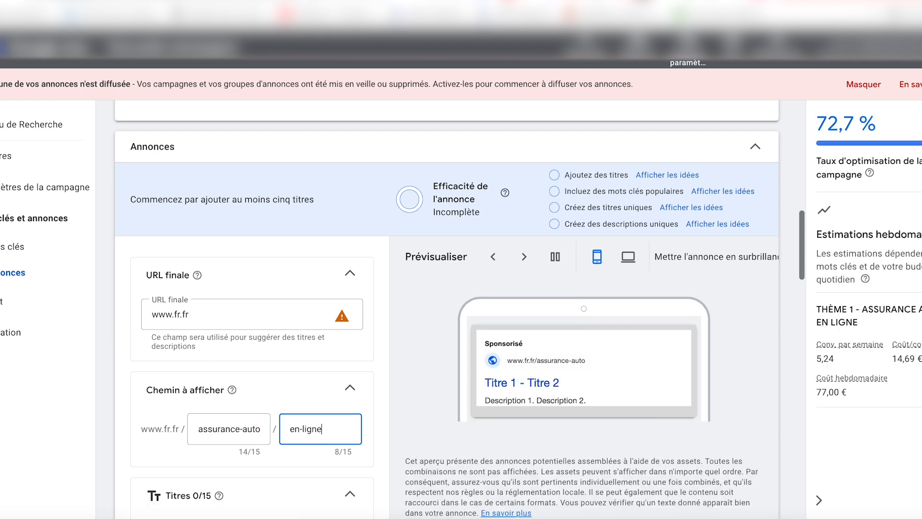
# Enter "Assurance Auto en Ligne" as the ad's first headline and check the suggested keywords it covers.
pyautogui.scroll(-2, 461, 336)
pyautogui.scroll(-6, 168, 226)
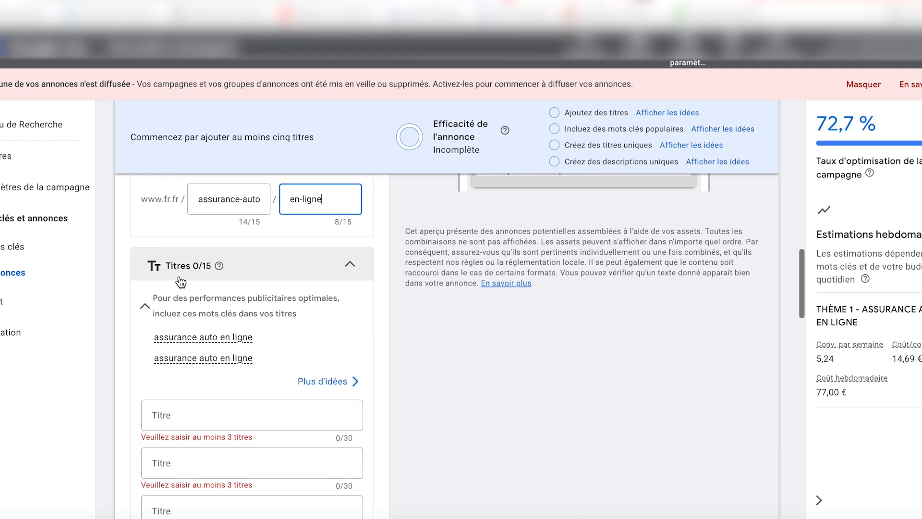
pyautogui.click(167, 263)
pyautogui.write('A')
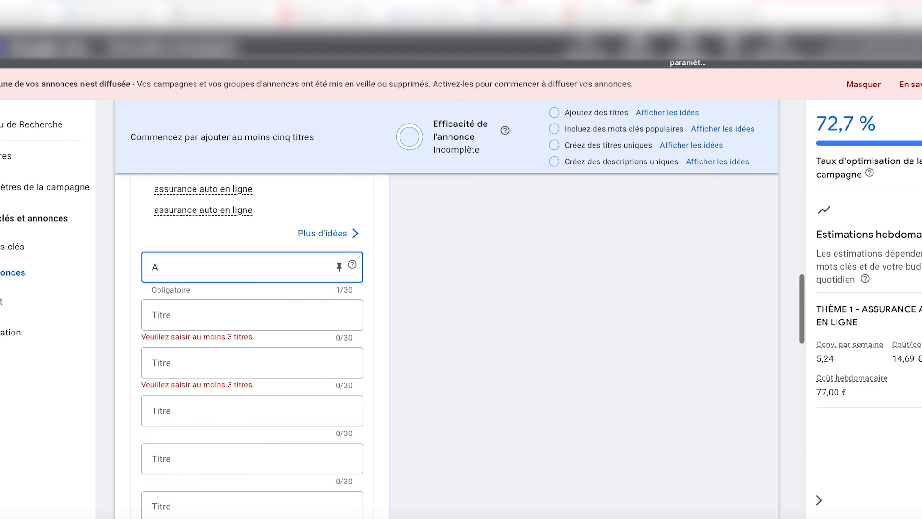
pyautogui.write('ssurance Auto en Ligne')
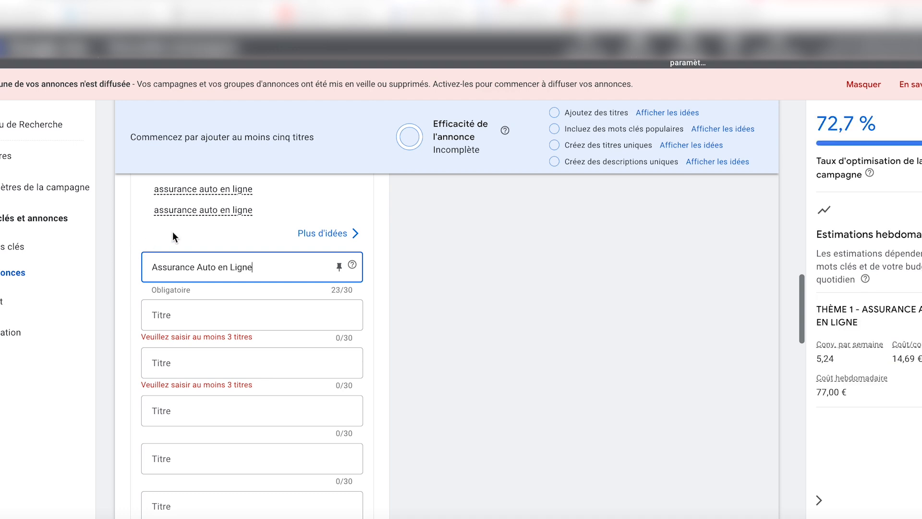
pyautogui.scroll(1, 177, 206)
pyautogui.moveTo(178, 207)
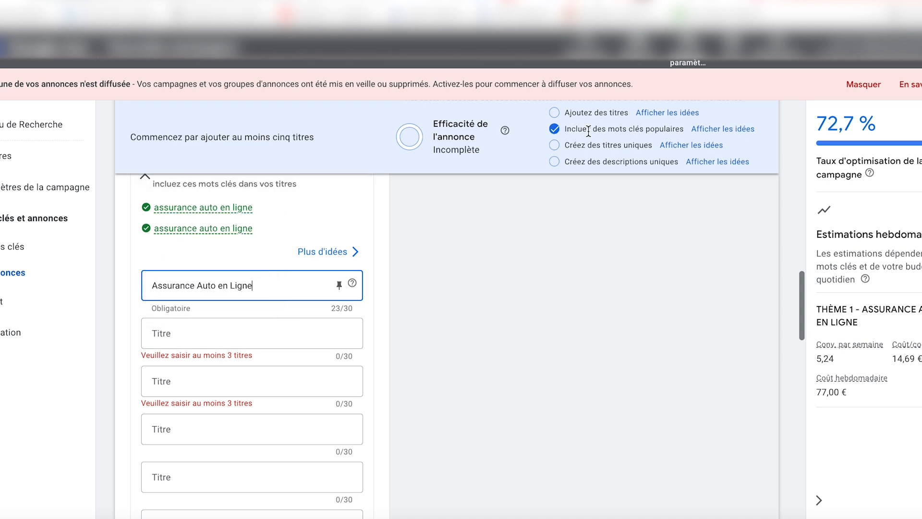
# Enter "Assurance Automobile Pas Chère" as the ad's second headline, correcting its spelling.
pyautogui.scroll(-1, 163, 328)
pyautogui.click(158, 313)
pyautogui.write('Aussrance Automobi')
pyautogui.write('le')
pyautogui.click(170, 315)
pyautogui.write('u')
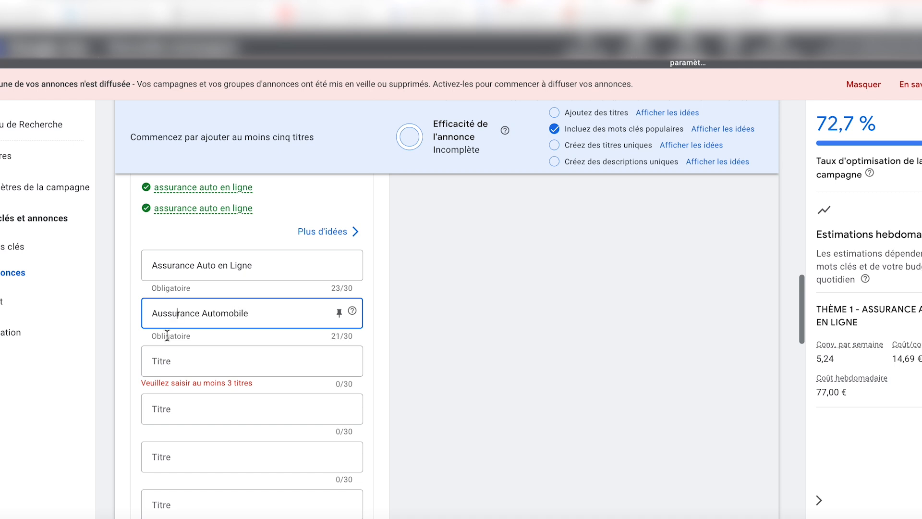
pyautogui.click(253, 315)
pyautogui.write('Pas Chère')
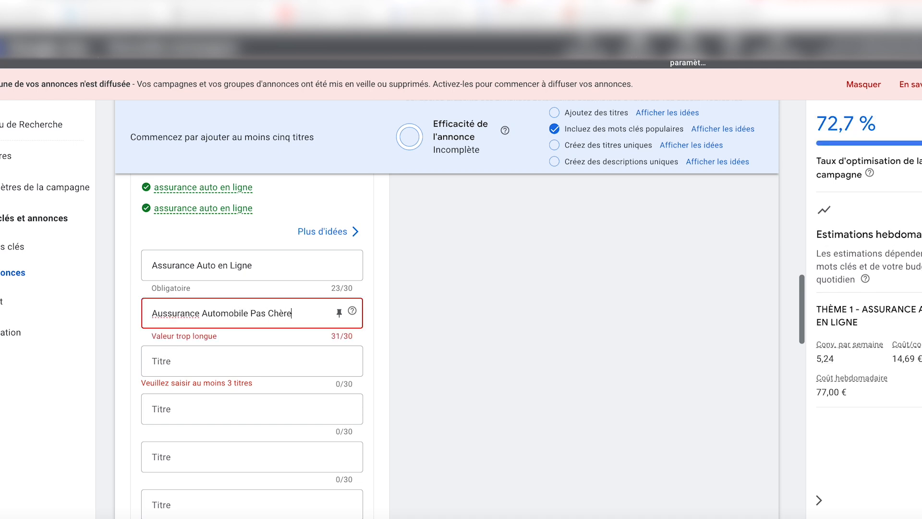
pyautogui.click(163, 313)
pyautogui.press('BackSpace')
# Set the third headline to a keyword insertion with "Assurance Auto en Ligne" as its default text.
pyautogui.click(161, 360)
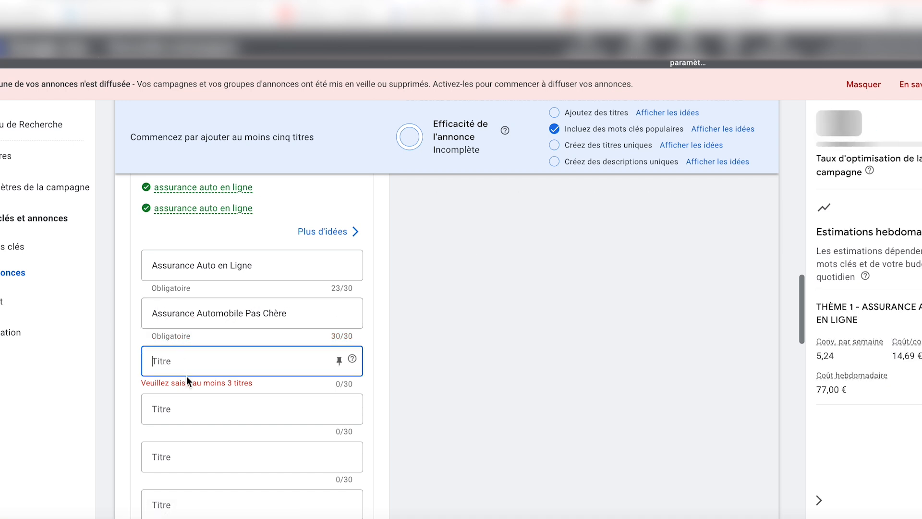
pyautogui.write('{')
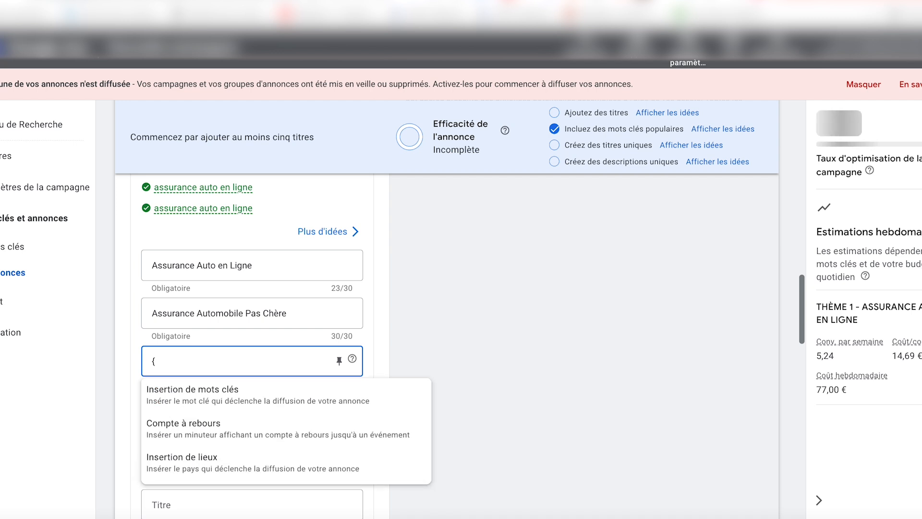
pyautogui.click(180, 395)
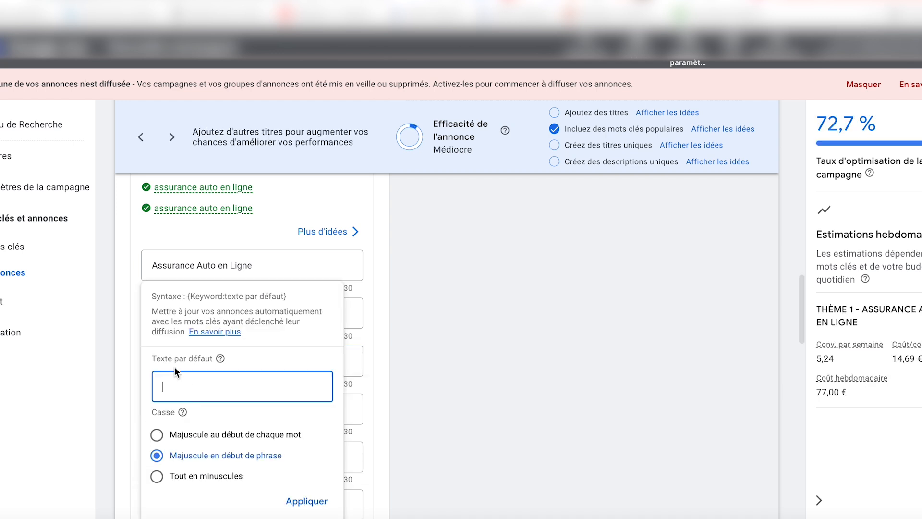
pyautogui.tripleClick(188, 263)
pyautogui.hotkey('ctrl', 'c')
pyautogui.click(193, 361)
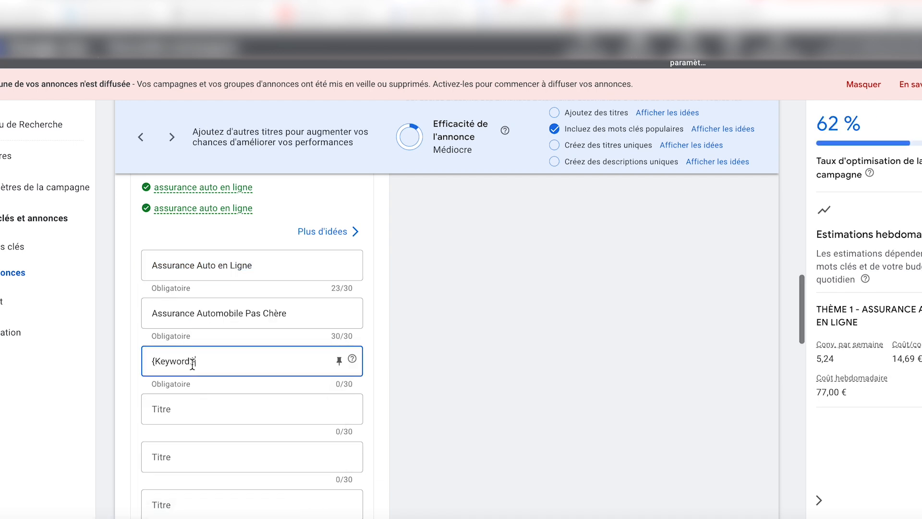
pyautogui.click(193, 387)
pyautogui.hotkey('ctrl', 'v')
pyautogui.press('Return')
pyautogui.click(300, 356)
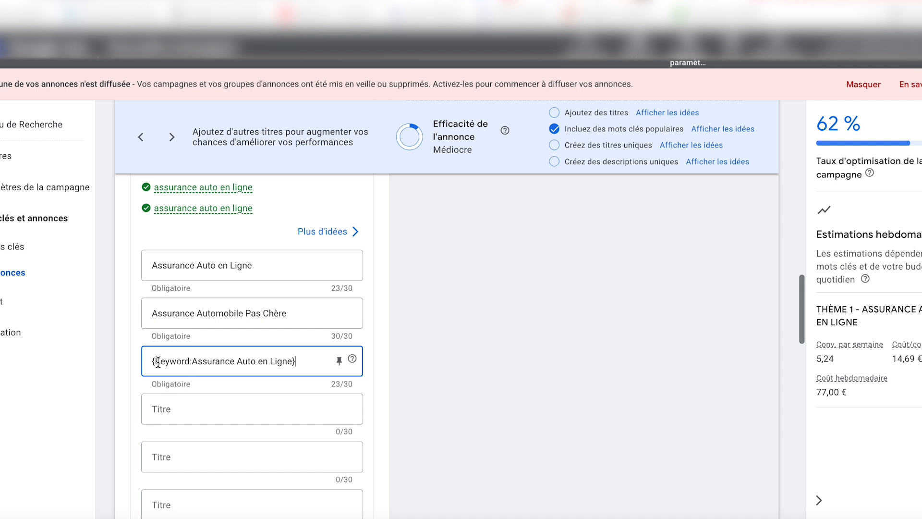
# Select the empty fourth headline field and recheck the three headlines entered above it.
pyautogui.scroll(-1, 158, 361)
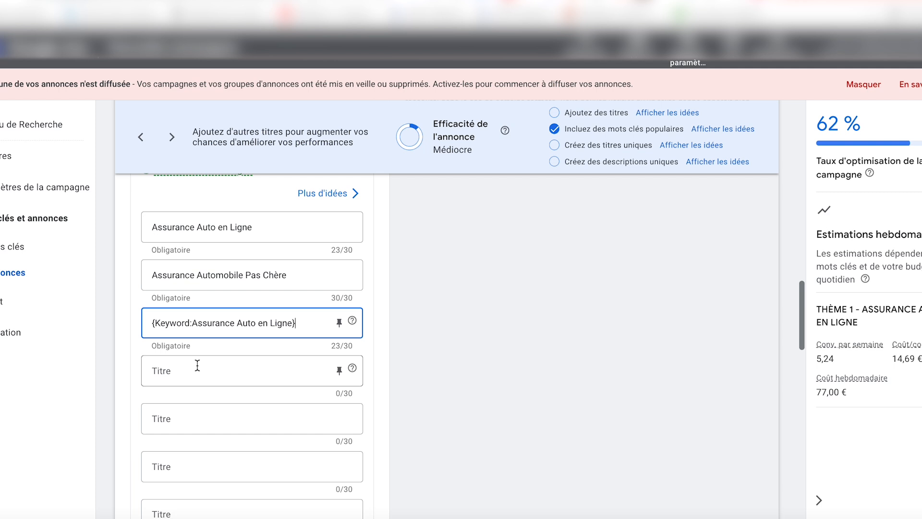
pyautogui.scroll(-1, 153, 349)
pyautogui.scroll(-1, 142, 360)
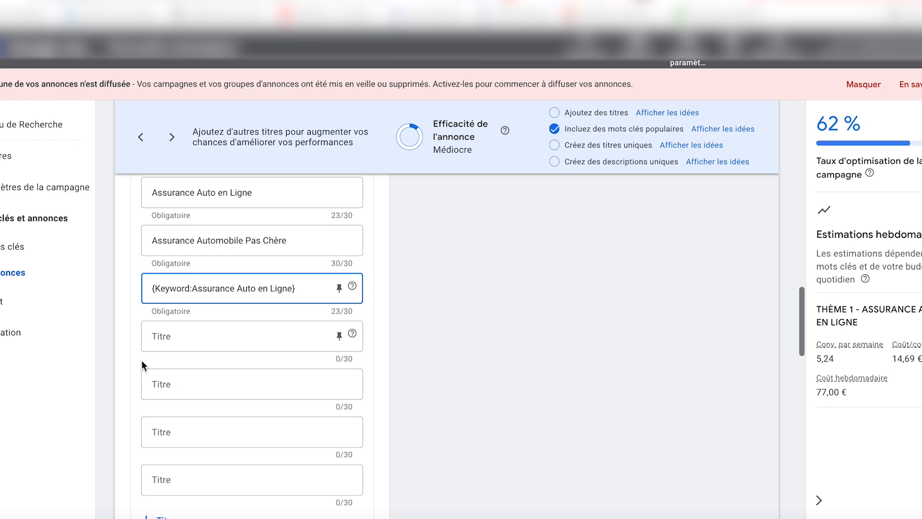
pyautogui.click(170, 336)
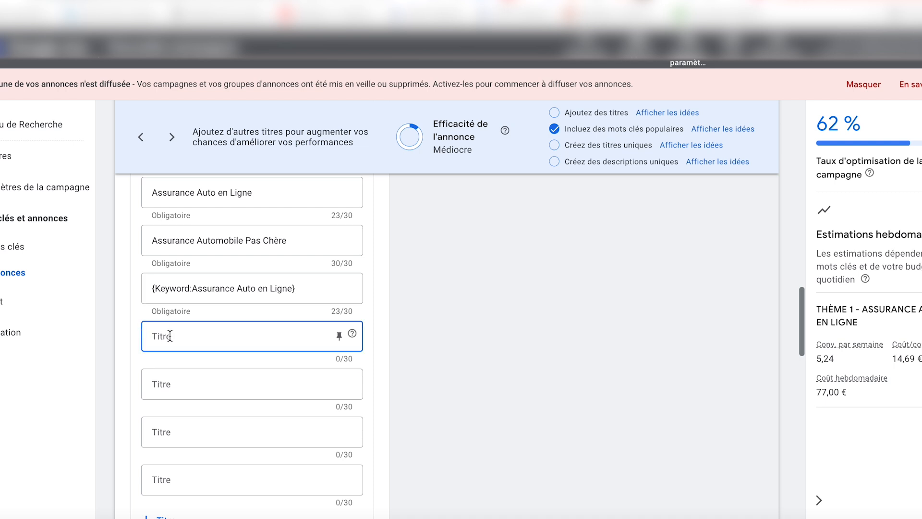
pyautogui.scroll(3, 173, 288)
pyautogui.scroll(-1, 185, 292)
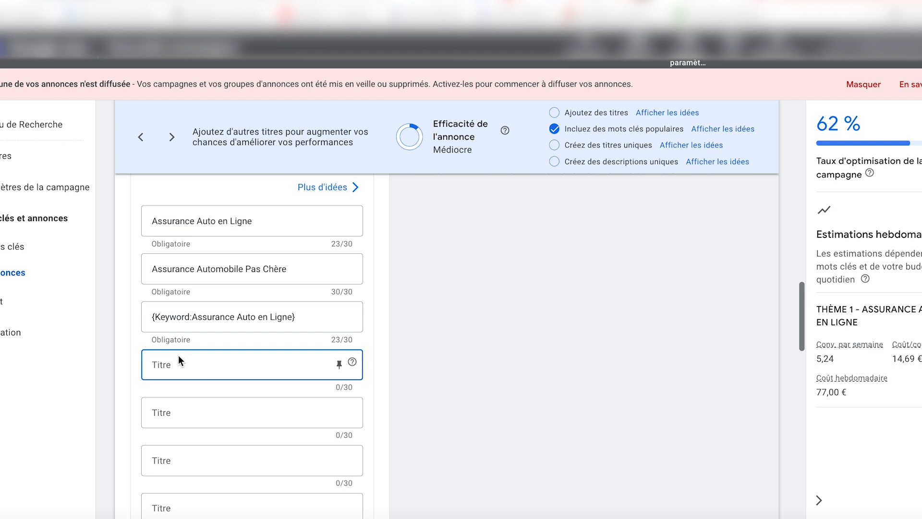
pyautogui.scroll(-1, 178, 332)
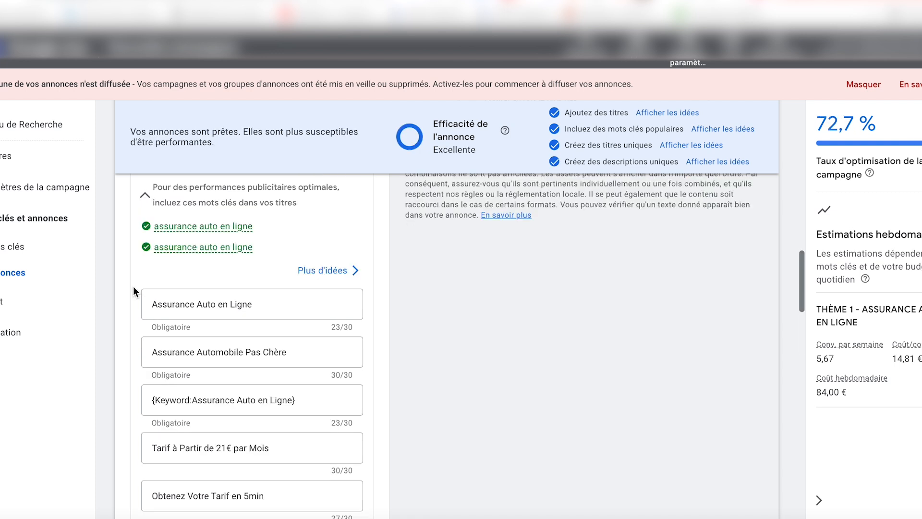
# Examine the completed headline list together with the suggested keywords and the ad strength rating.
pyautogui.scroll(-4, 144, 286)
pyautogui.scroll(-1, 150, 291)
pyautogui.scroll(6, 149, 291)
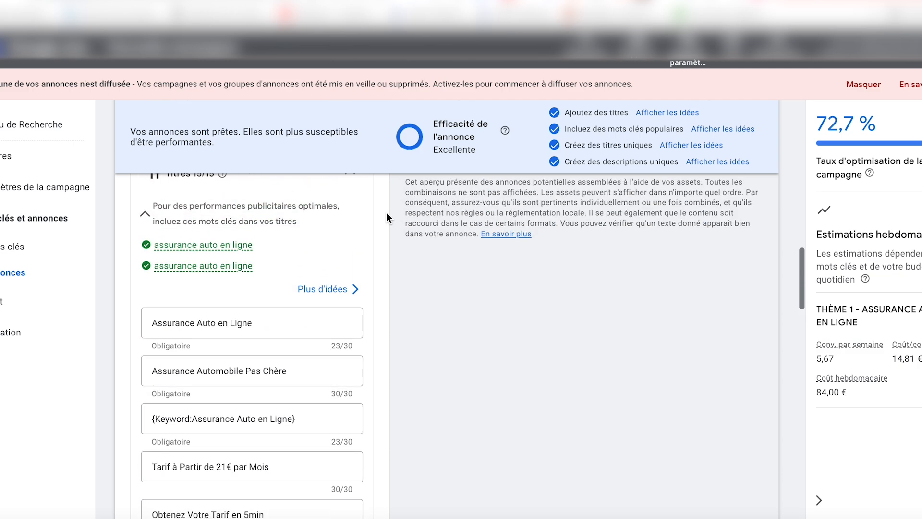
pyautogui.scroll(-1, 244, 333)
pyautogui.scroll(-4, 244, 331)
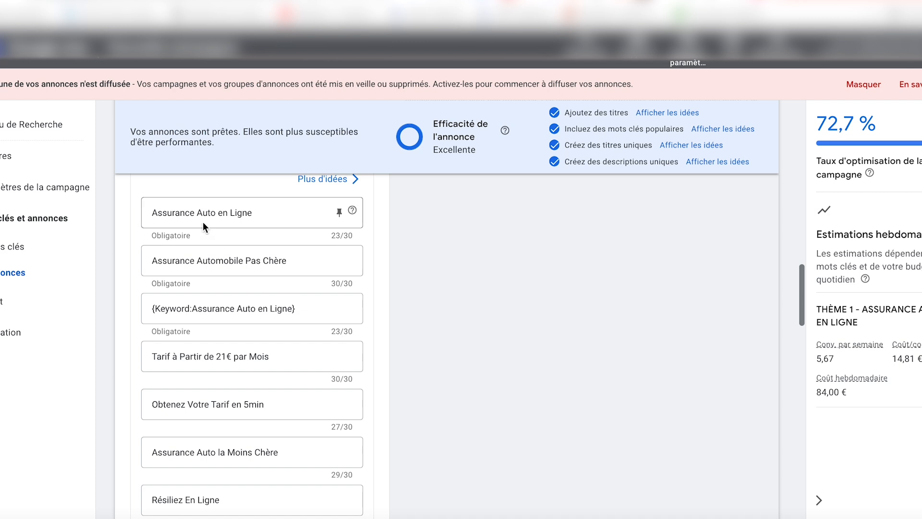
pyautogui.scroll(-3, 250, 259)
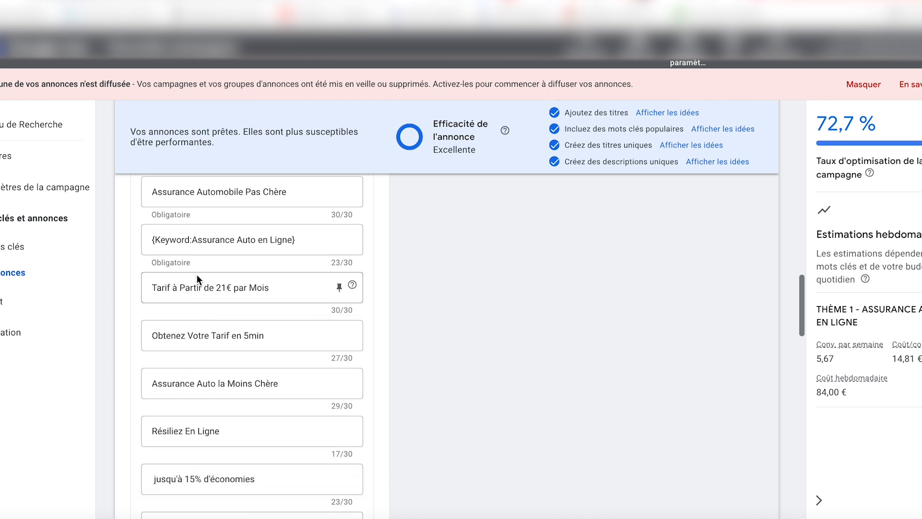
pyautogui.scroll(-2, 196, 312)
# Go through the remaining headlines one by one, from "Tarif à Partir de 21€ par Mois" to "Devis instantané".
pyautogui.tripleClick(177, 292)
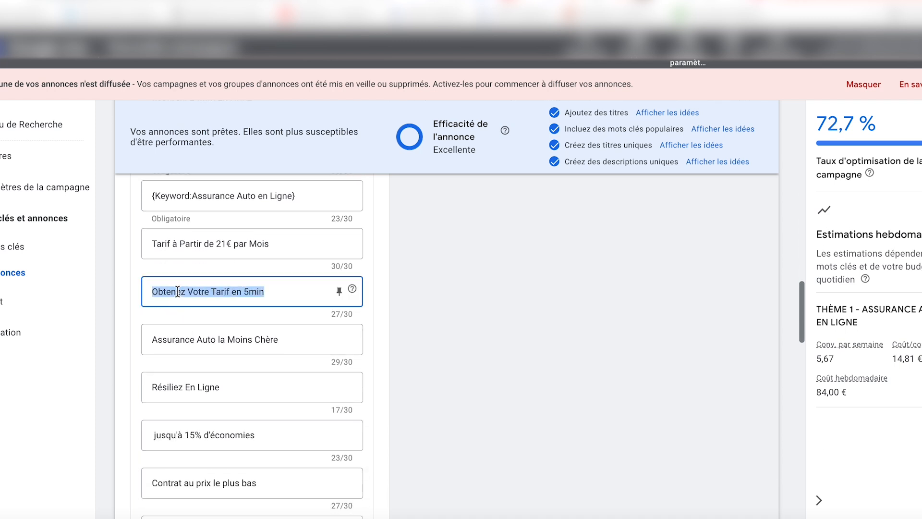
pyautogui.tripleClick(188, 242)
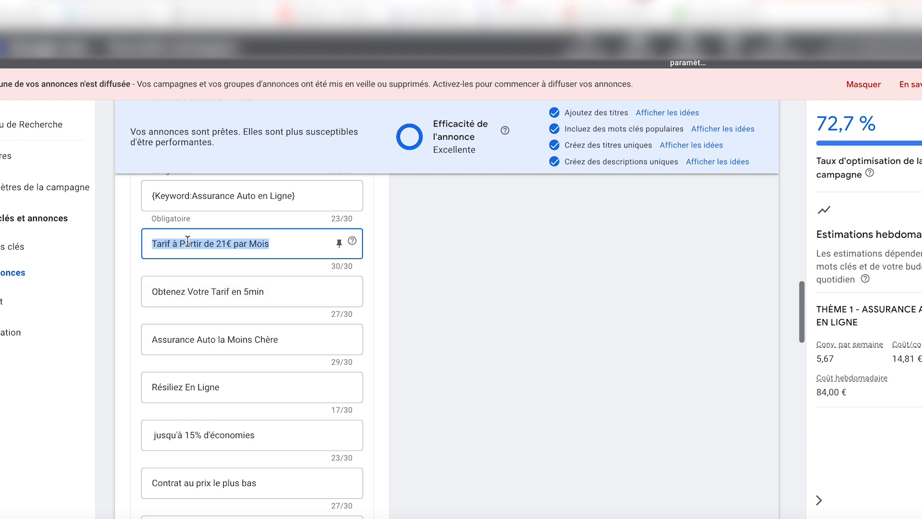
pyautogui.click(196, 331)
pyautogui.scroll(-5, 193, 346)
pyautogui.scroll(-1, 191, 367)
pyautogui.click(191, 367)
pyautogui.tripleClick(191, 368)
pyautogui.doubleClick(191, 425)
pyautogui.scroll(-3, 191, 427)
pyautogui.tripleClick(190, 382)
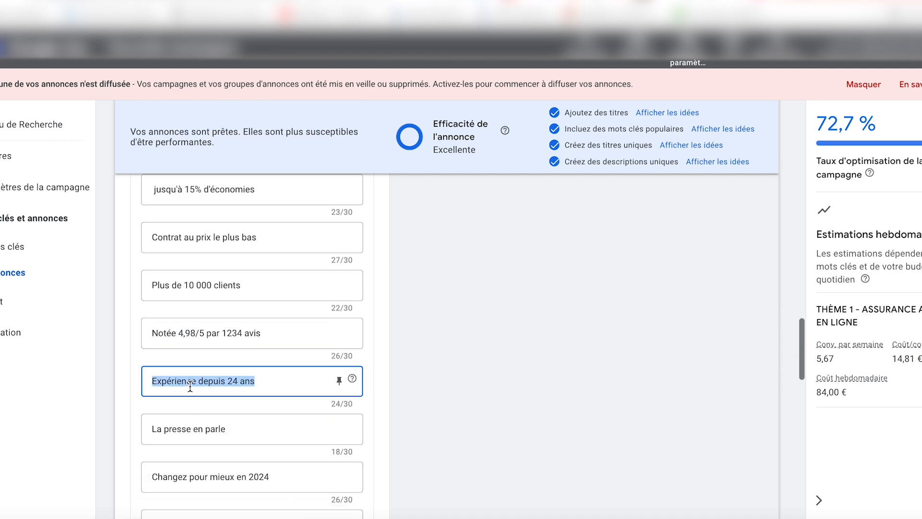
pyautogui.scroll(-1, 189, 385)
pyautogui.scroll(-4, 145, 344)
pyautogui.scroll(-1, 144, 342)
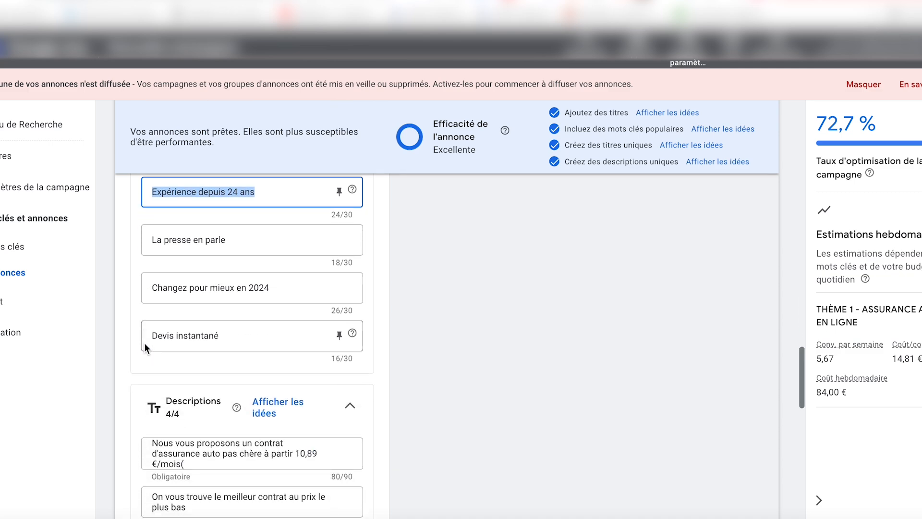
pyautogui.scroll(1, 144, 342)
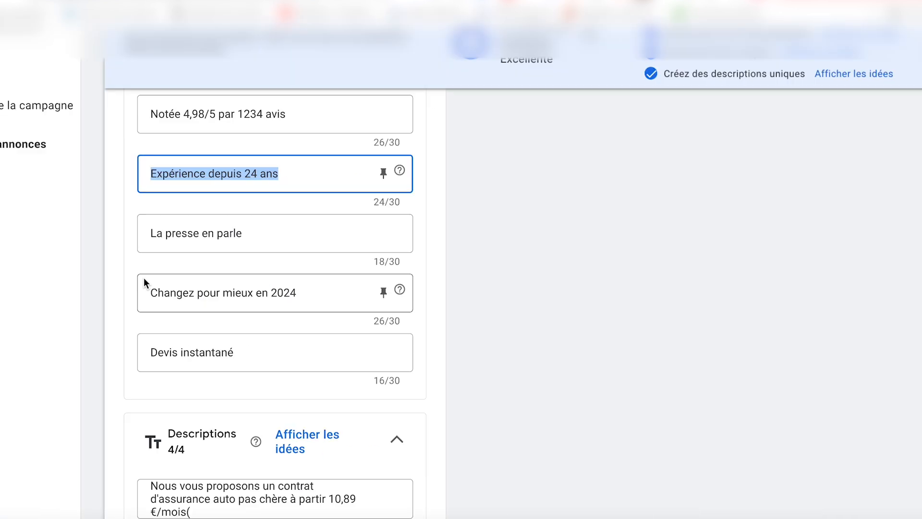
pyautogui.scroll(1, 143, 278)
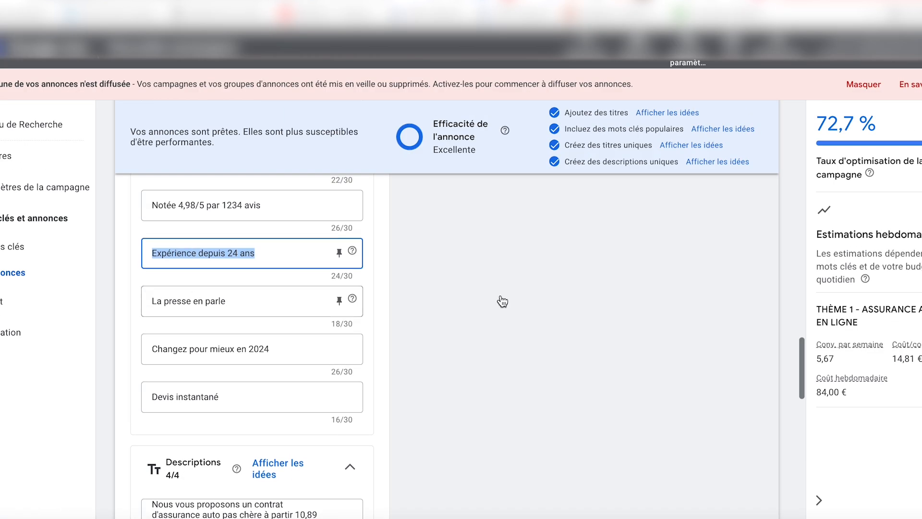
# Capture a screenshot of the ad strength panel together with the first headlines.
pyautogui.scroll(10, 502, 301)
pyautogui.scroll(8, 463, 235)
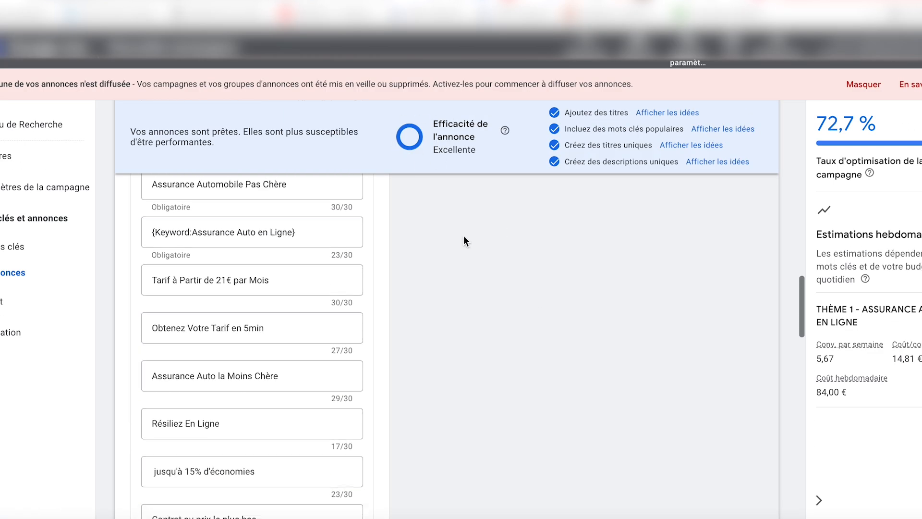
pyautogui.scroll(-5, 463, 235)
pyautogui.scroll(-1, 463, 236)
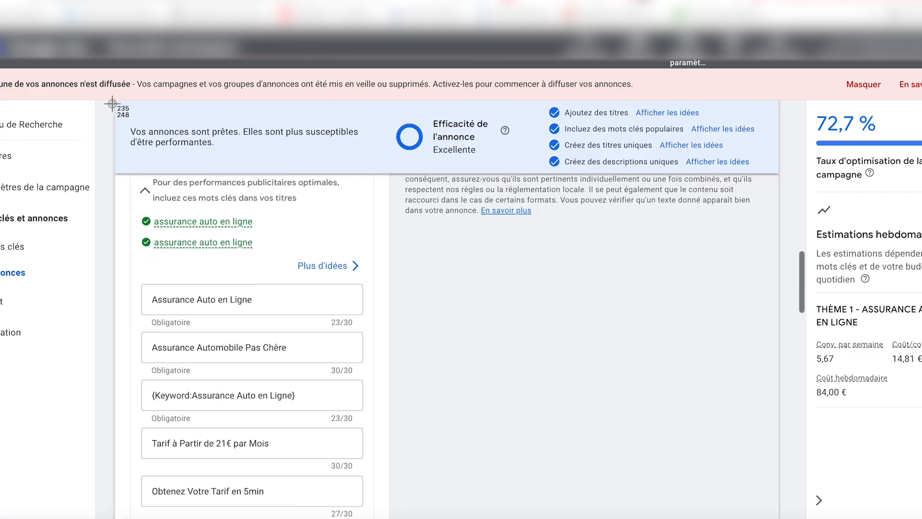
pyautogui.moveTo(112, 103); pyautogui.dragTo(793, 512)
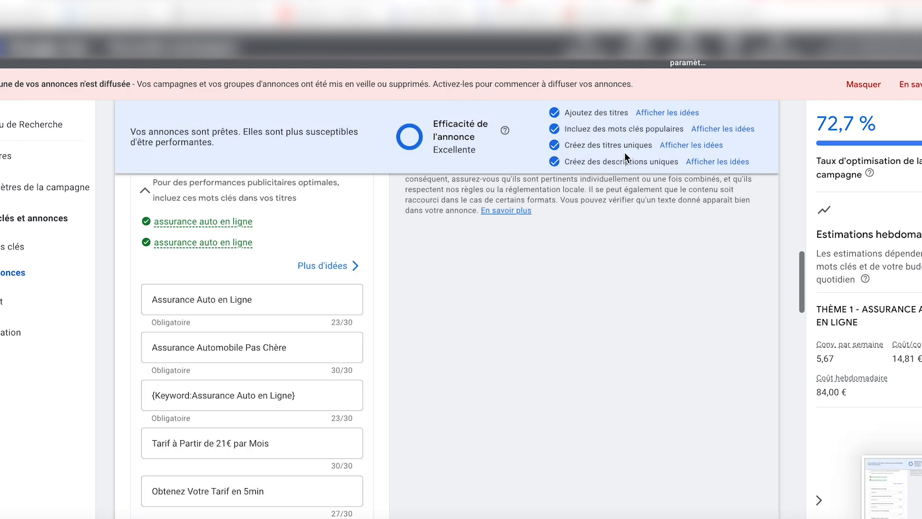
# Start adding images to the campaign and search the free stock images for "assurance automobile".
pyautogui.scroll(-15, 397, 260)
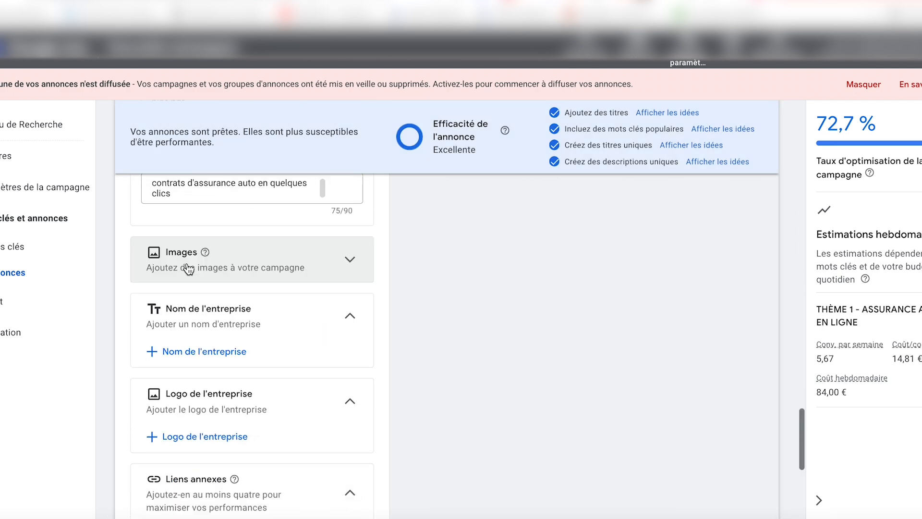
pyautogui.click(303, 267)
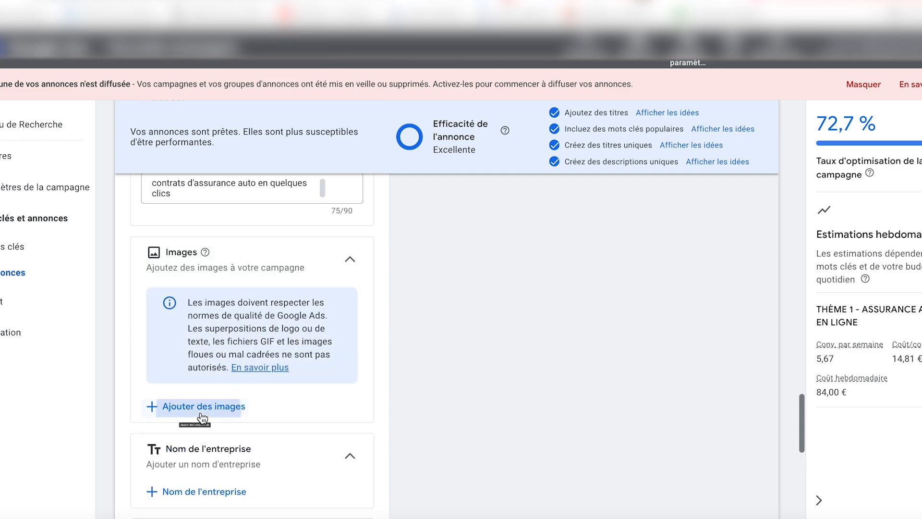
pyautogui.click(201, 412)
pyautogui.click(881, 87)
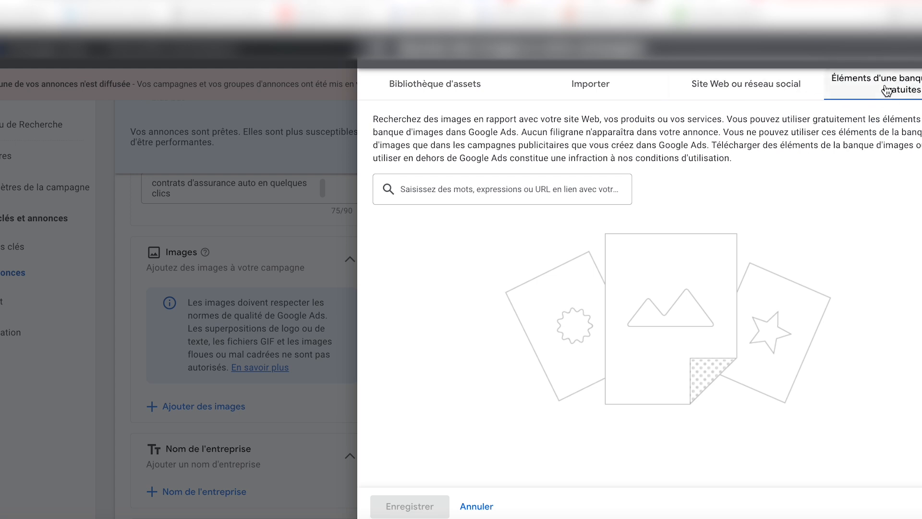
pyautogui.click(504, 189)
pyautogui.write('a')
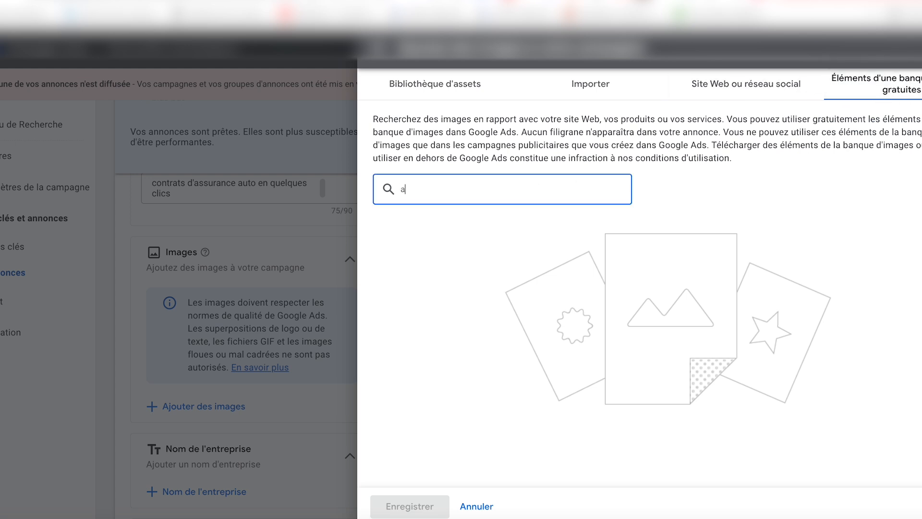
pyautogui.write('ssurance automobile')
pyautogui.press('Return')
# Select three car insurance stock photos for the campaign and save the image selection.
pyautogui.click(438, 268)
pyautogui.click(572, 268)
pyautogui.click(523, 389)
pyautogui.scroll(-1, 649, 368)
pyautogui.scroll(-2, 401, 305)
pyautogui.scroll(-1, 434, 297)
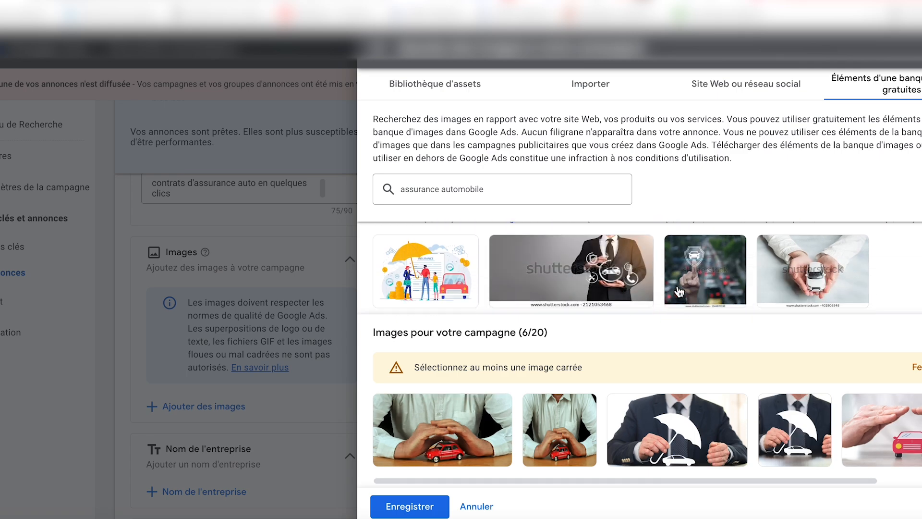
pyautogui.click(412, 504)
# Examine the business name, business logo and sitelink sections below the campaign images.
pyautogui.scroll(-3, 250, 336)
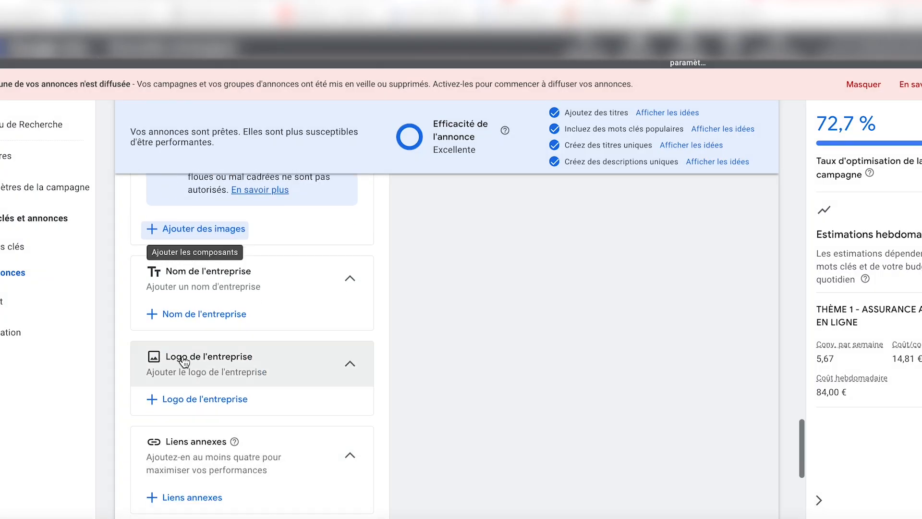
pyautogui.scroll(-2, 201, 302)
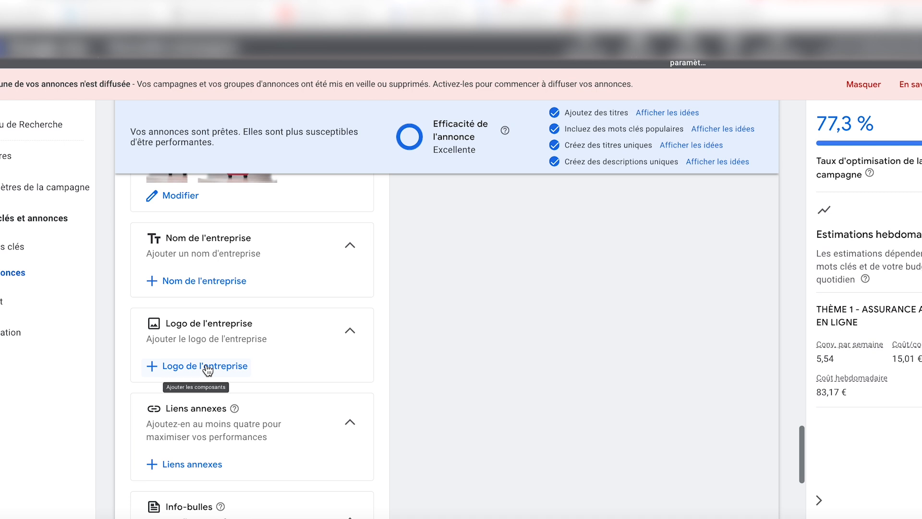
pyautogui.scroll(-1, 164, 384)
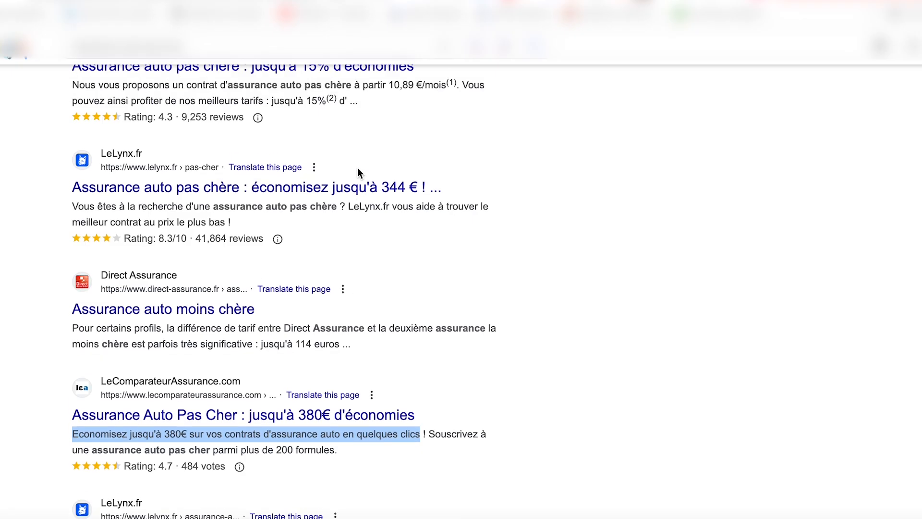
# Switch to the Google results for "assurance auto pas cher", examine competitors' ads and listings, and return to the Google Ads asset sections.
pyautogui.scroll(8, 357, 169)
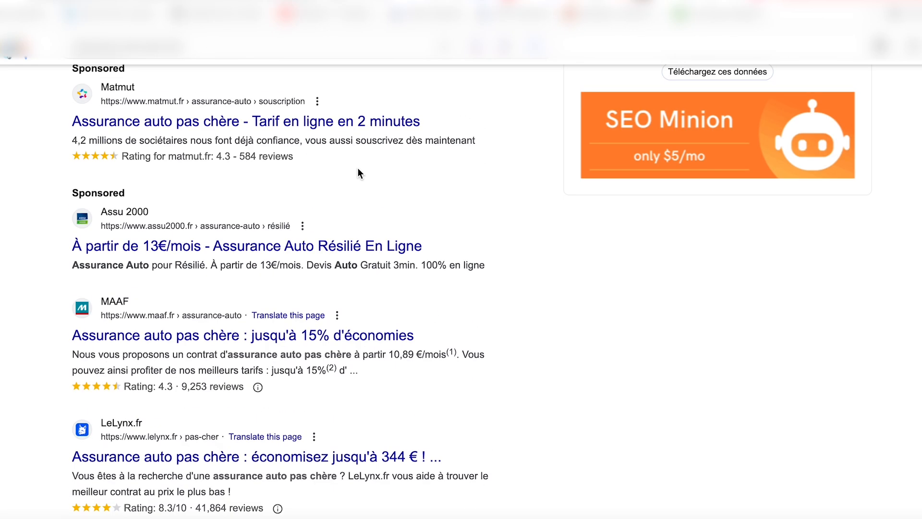
pyautogui.scroll(7, 36, 284)
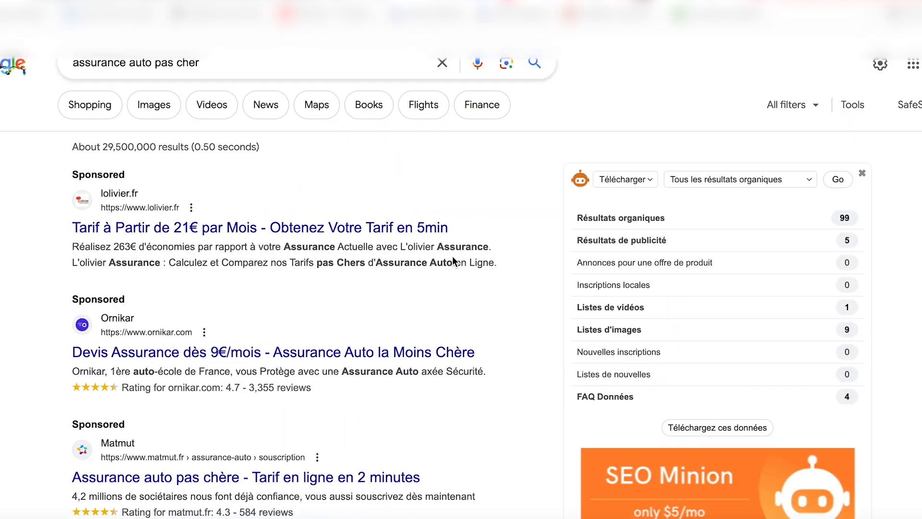
pyautogui.scroll(-20, 328, 287)
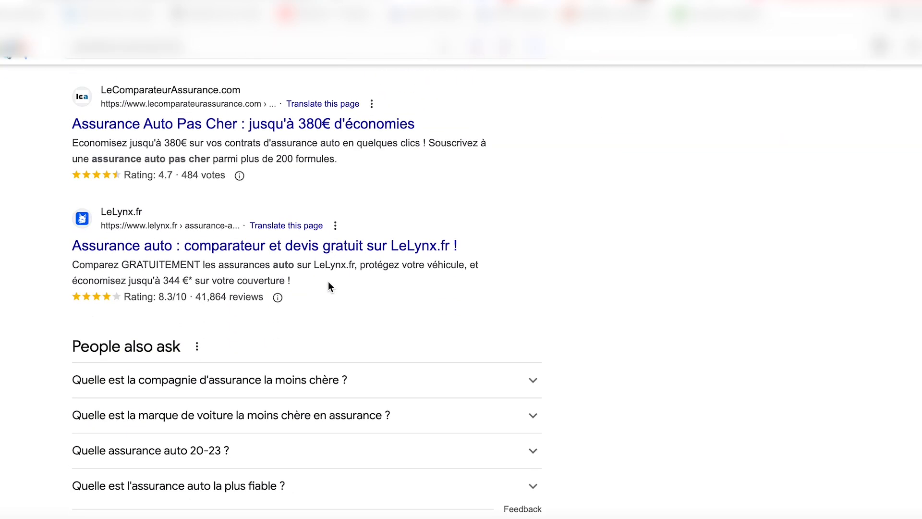
pyautogui.scroll(-13, 328, 281)
pyautogui.scroll(20, 327, 281)
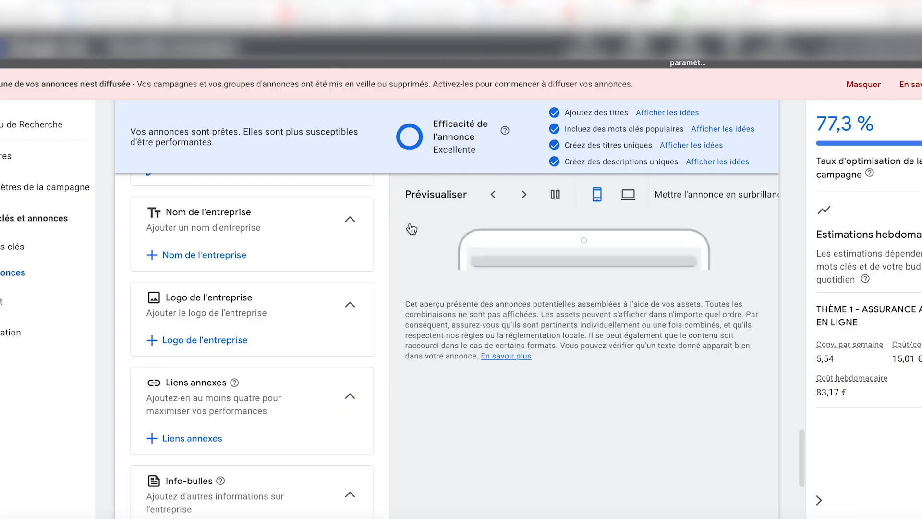
pyautogui.scroll(-5, 237, 274)
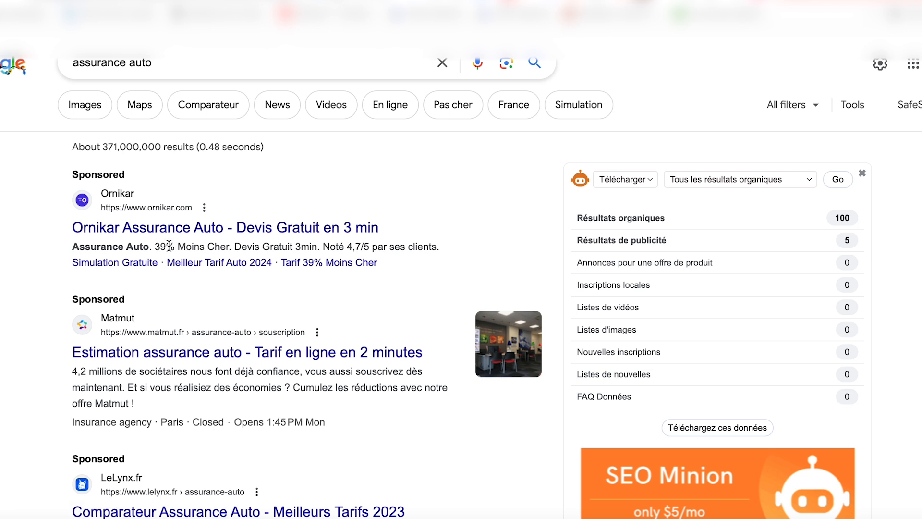
# Highlight the Ornikar ad's description in the search results, return to the campaign to save the ad and continue to the budget.
pyautogui.moveTo(72, 248); pyautogui.dragTo(461, 256)
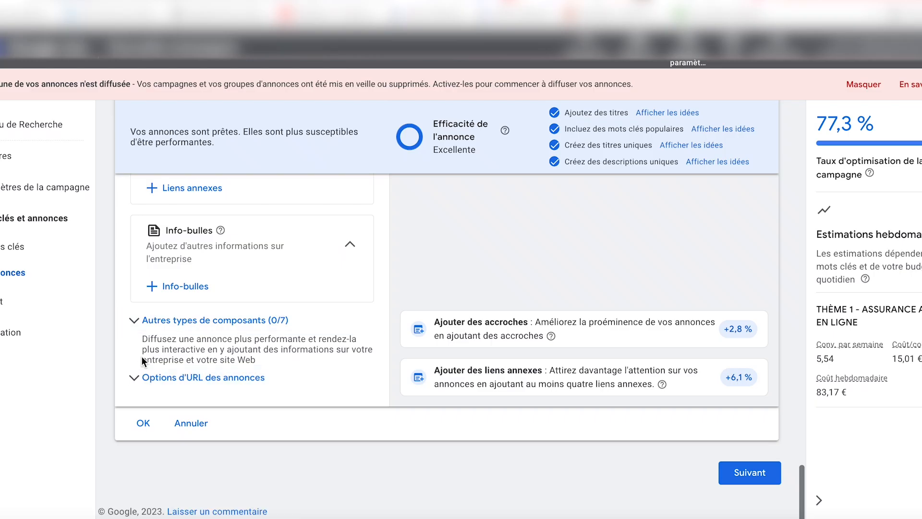
pyautogui.click(141, 421)
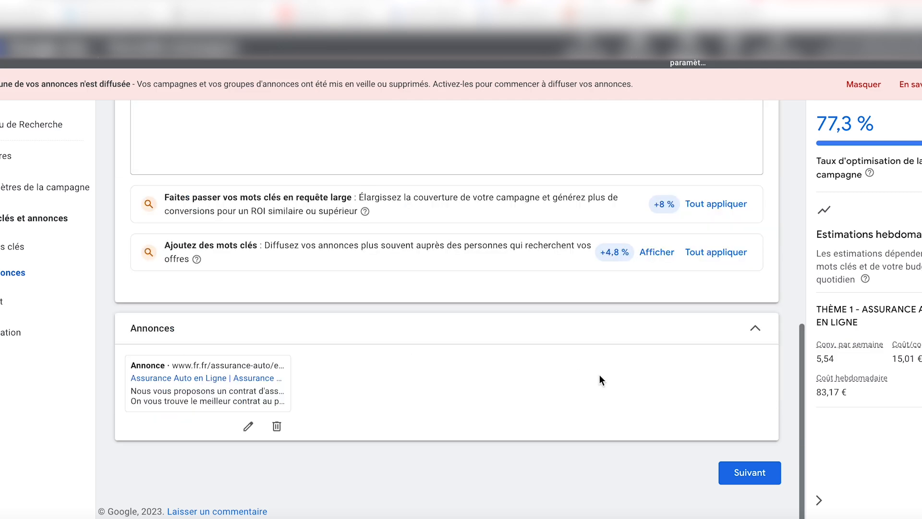
pyautogui.click(735, 473)
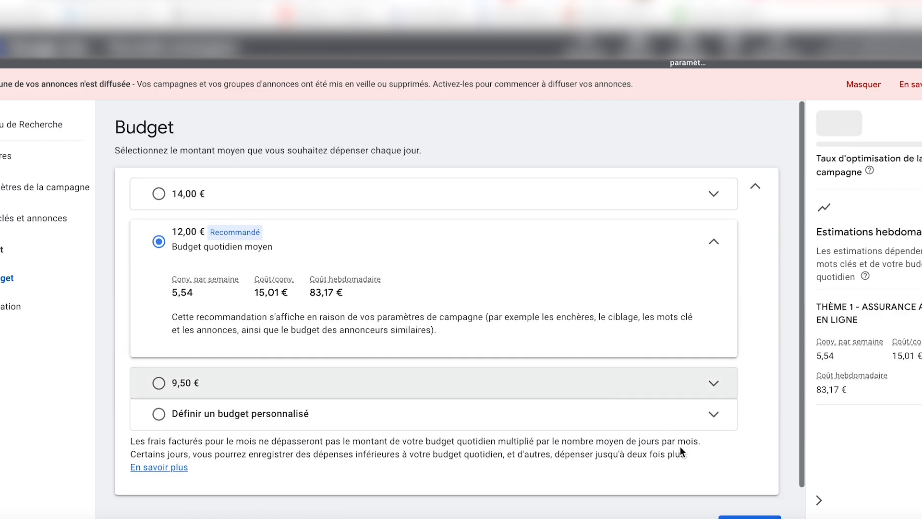
# Capture a screenshot of the budget options with the recommended 12,00 € average daily budget selected.
pyautogui.scroll(-1, 725, 467)
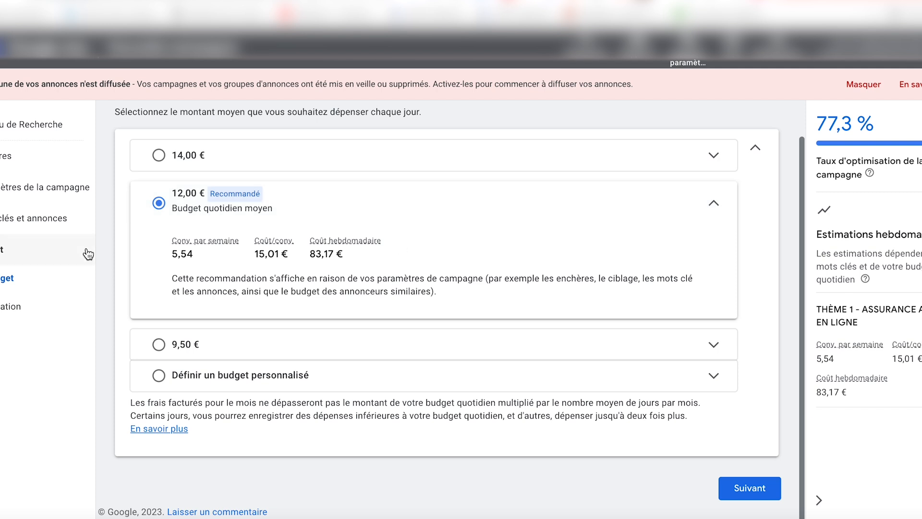
pyautogui.press('super+shift+4')
pyautogui.moveTo(108, 105); pyautogui.dragTo(784, 461)
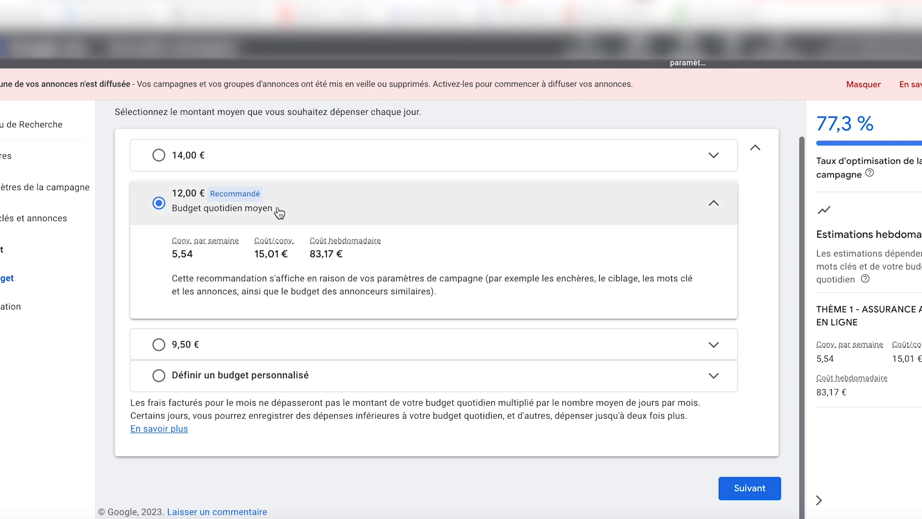
# Continue to the publication review with the 12,00 € daily budget and open the campaign name for editing.
pyautogui.click(409, 335)
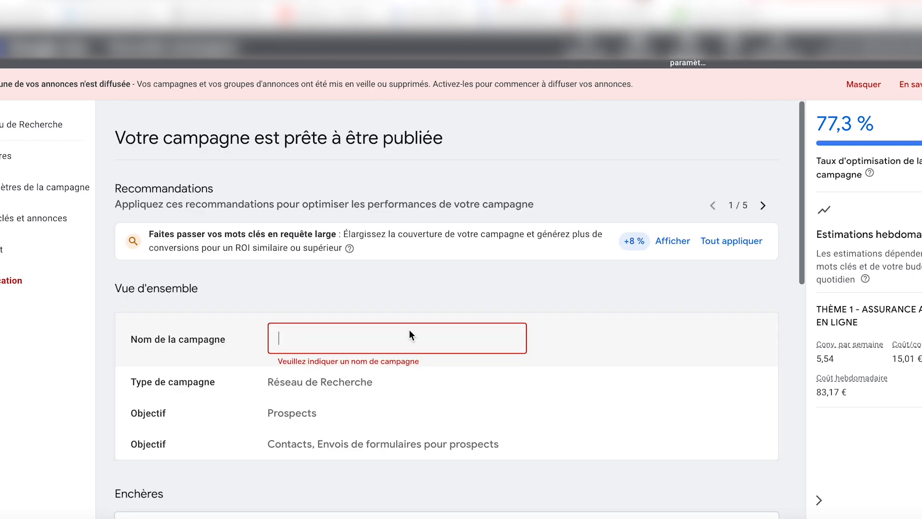